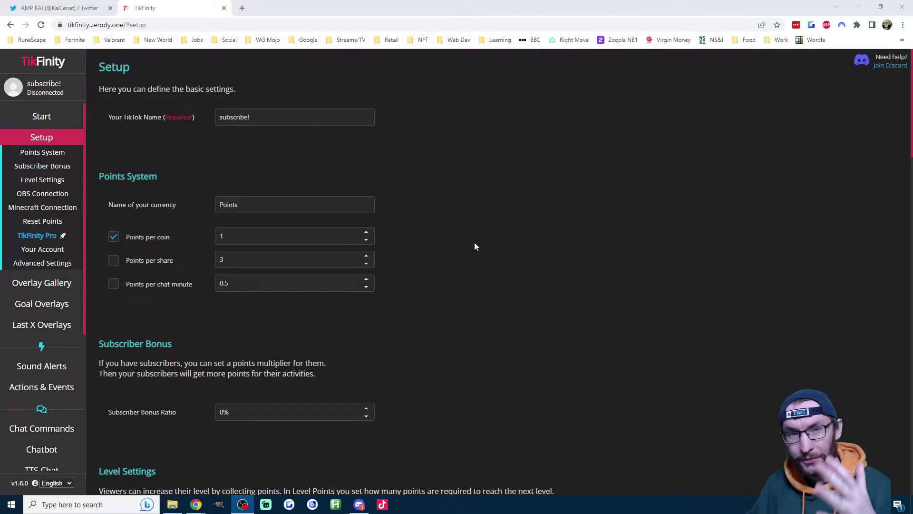
# - Untick 'Use server-side TikTok connection', confirm the reload, and connect to TikTok LIVE
pyautogui.scroll(-8, 445, 246)
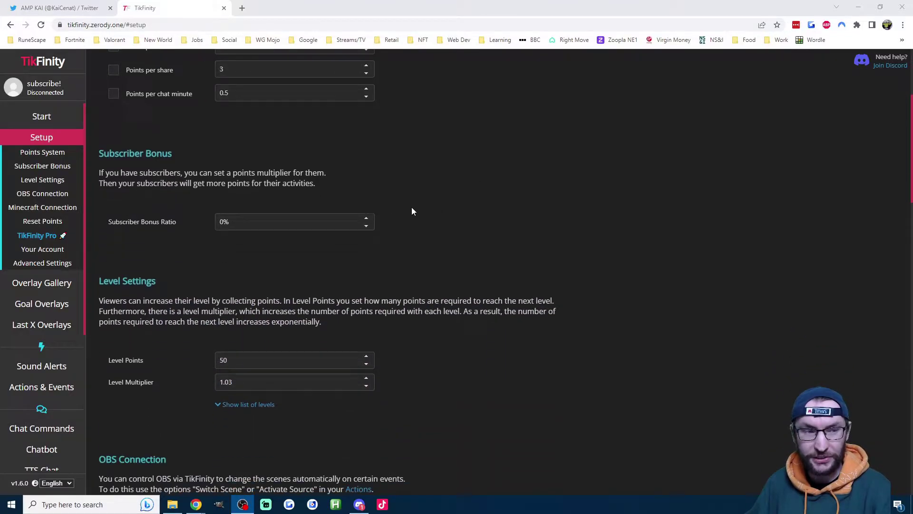
pyautogui.scroll(-13, 377, 200)
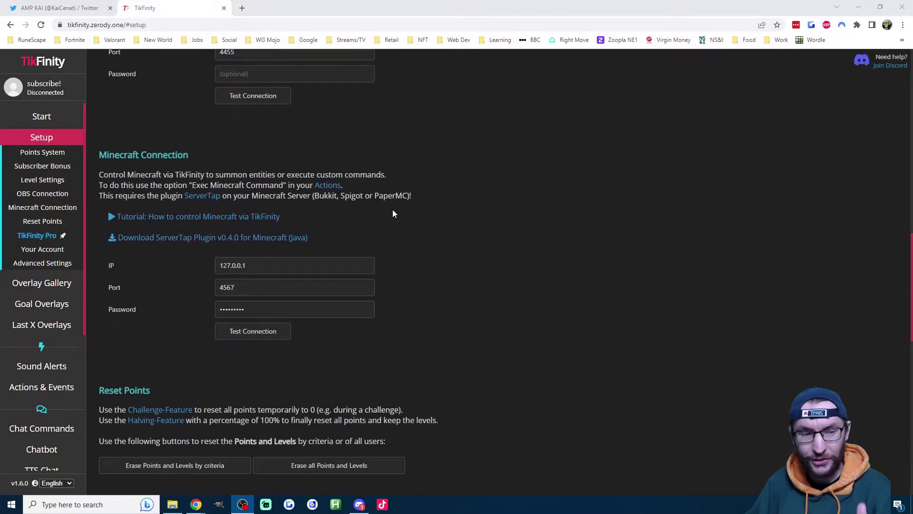
pyautogui.scroll(-7, 341, 226)
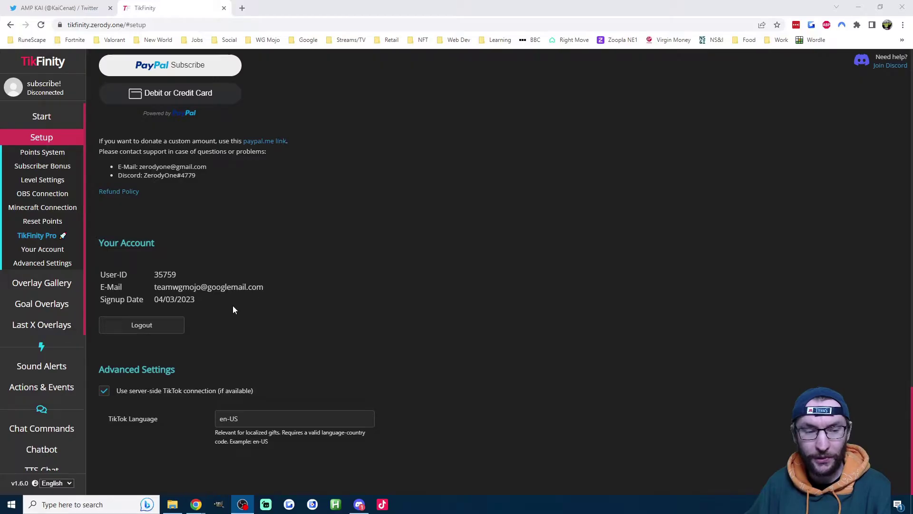
pyautogui.click(104, 391)
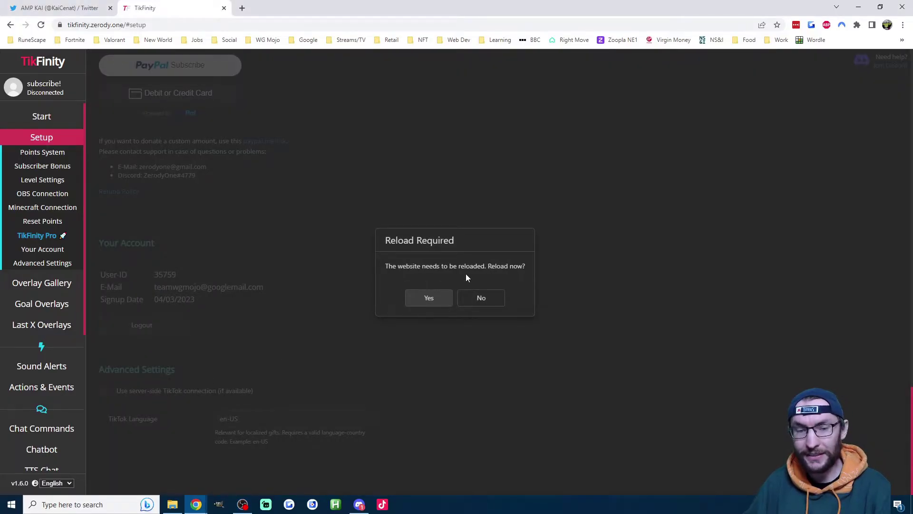
pyautogui.click(428, 299)
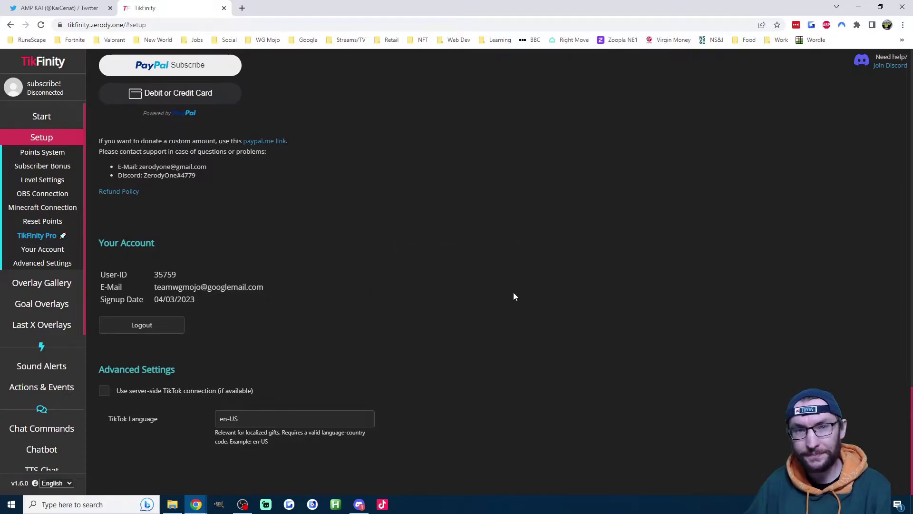
pyautogui.click(253, 142)
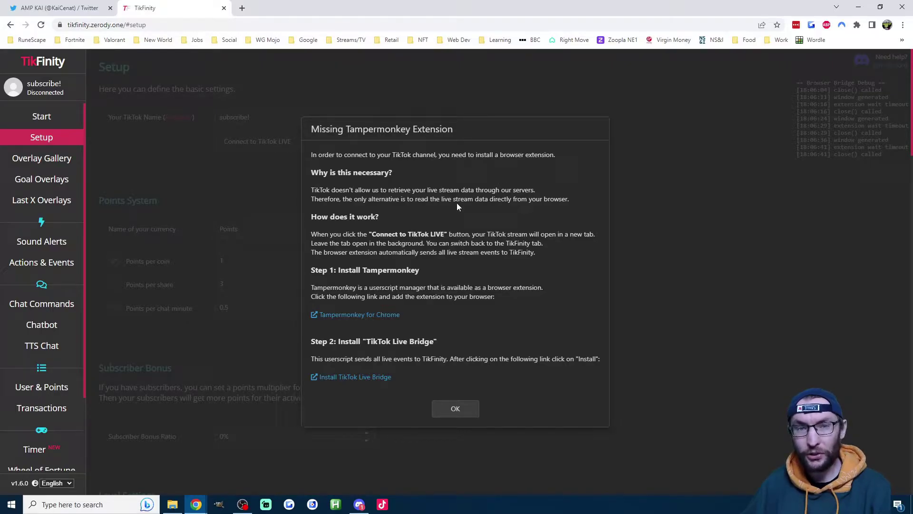
# - Add Tampermonkey to Chrome from its Web Store page and close the store tab
pyautogui.click(343, 319)
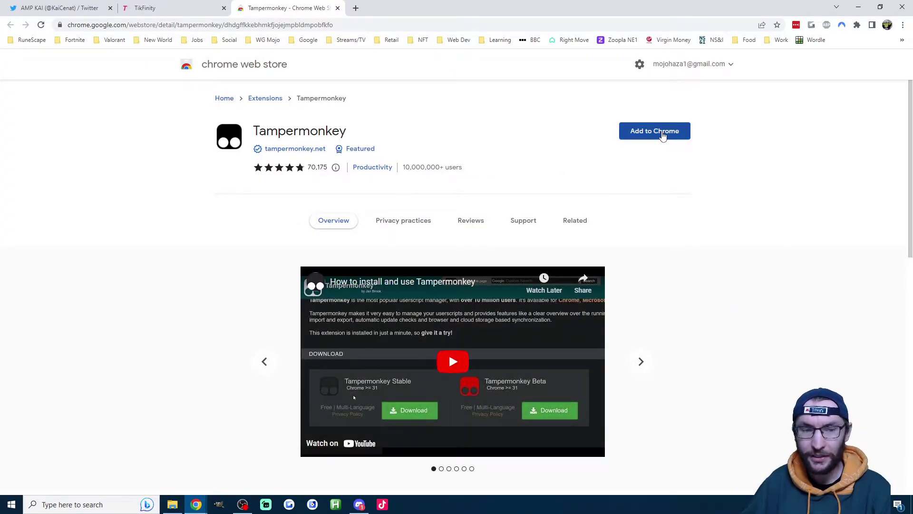
pyautogui.moveTo(481, 170); pyautogui.dragTo(395, 169)
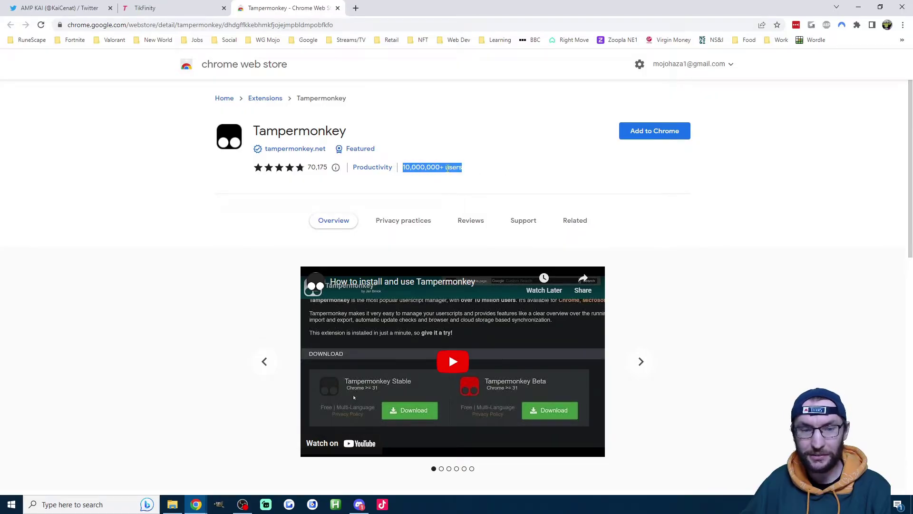
pyautogui.click(530, 173)
pyautogui.click(638, 135)
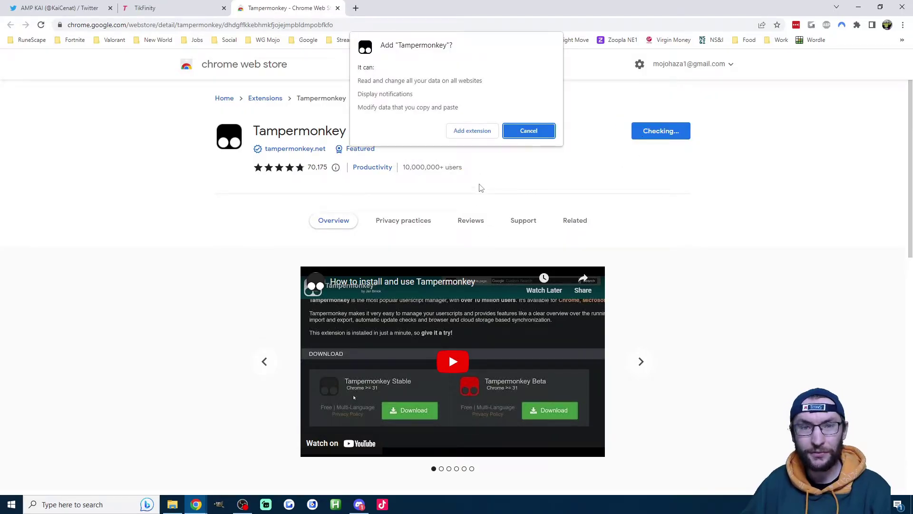
pyautogui.click(473, 133)
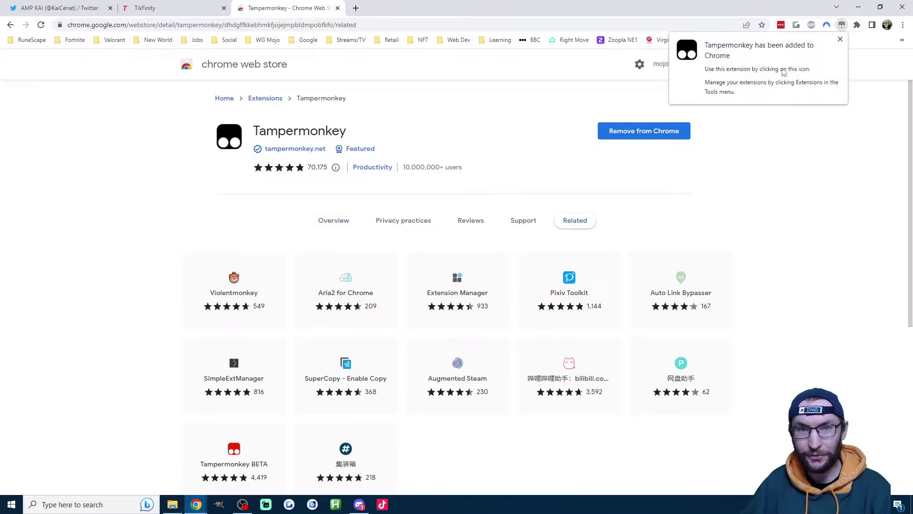
pyautogui.hotkey('ctrl', 'w')
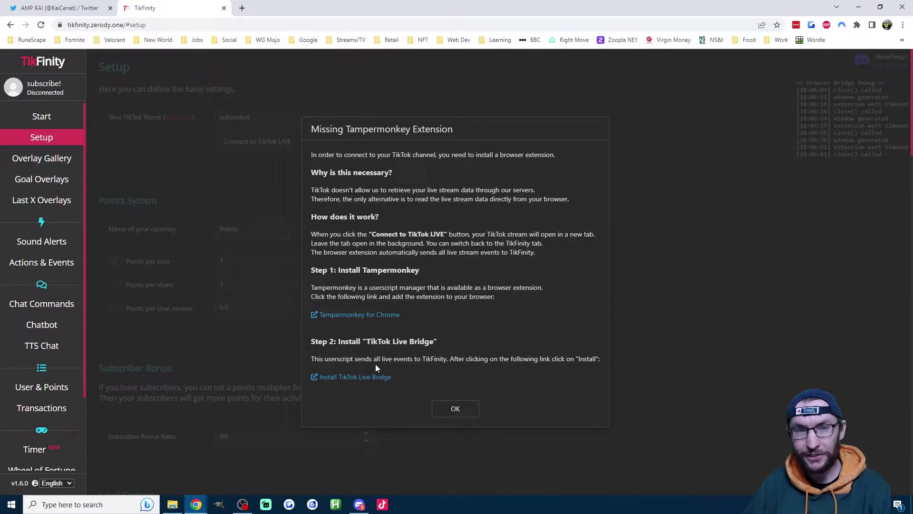
# - Review the TikTok Live Bridge userscript source in Tampermonkey and install it
pyautogui.click(348, 378)
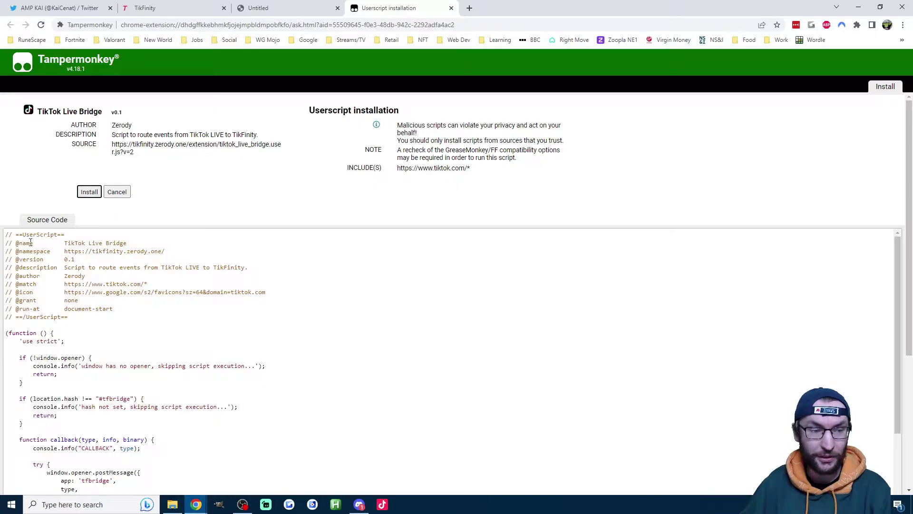
pyautogui.moveTo(7, 234); pyautogui.dragTo(176, 491)
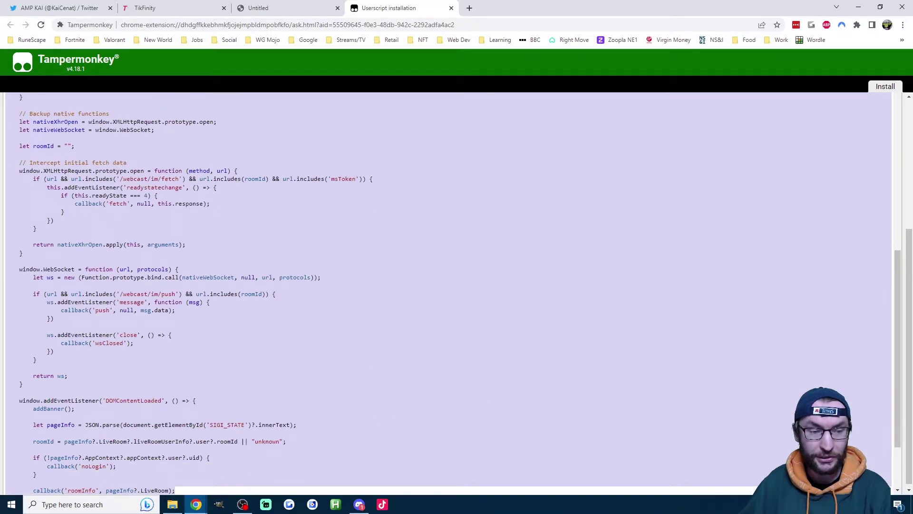
pyautogui.click(340, 259)
pyautogui.scroll(15, 340, 260)
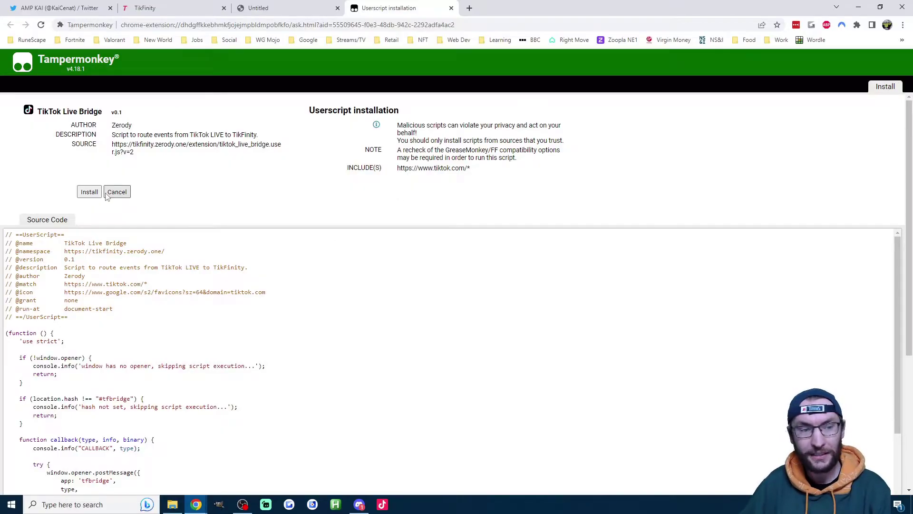
pyautogui.click(90, 195)
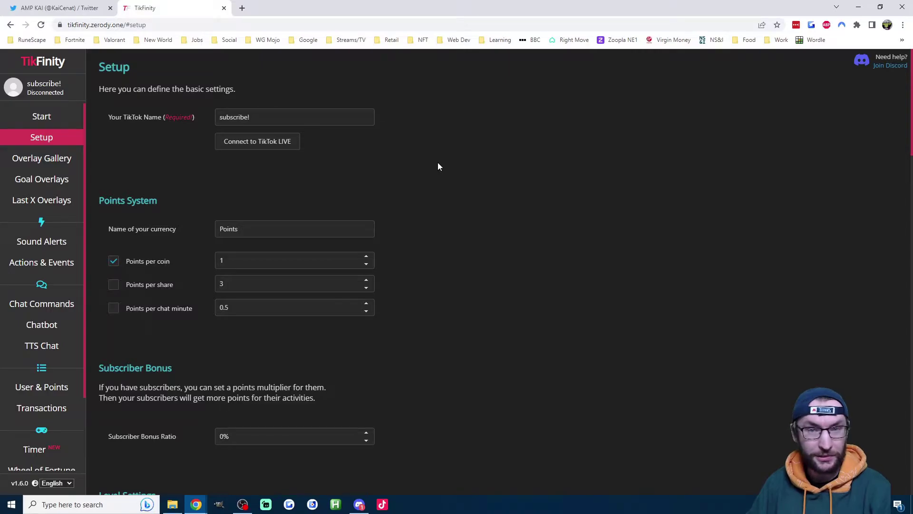
# - Go from TikFinity's Start page to the Timer page through the sidebar
pyautogui.hotkey('alt', 'Tab')
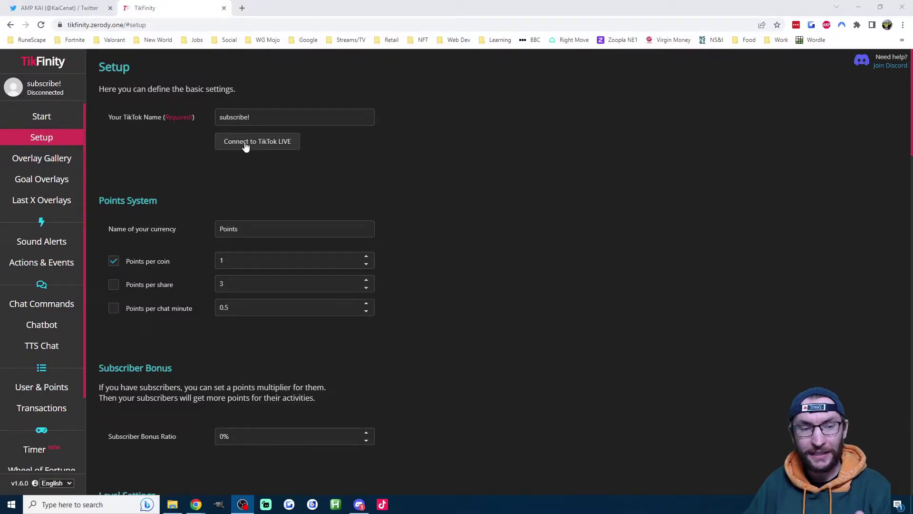
pyautogui.click(41, 121)
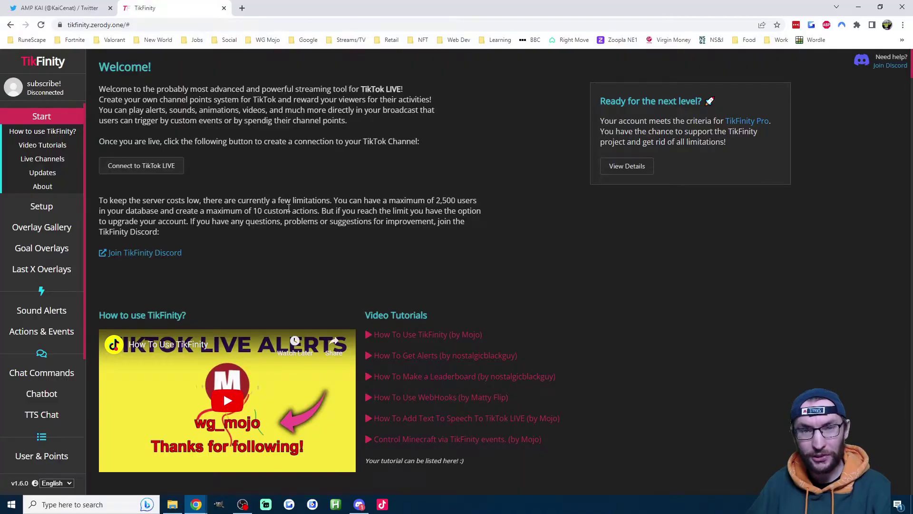
pyautogui.scroll(-3, 48, 242)
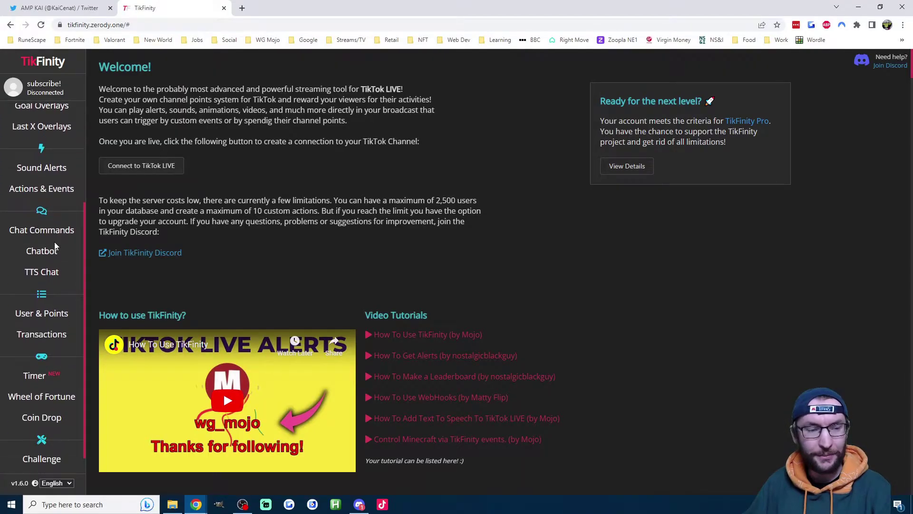
pyautogui.click(34, 358)
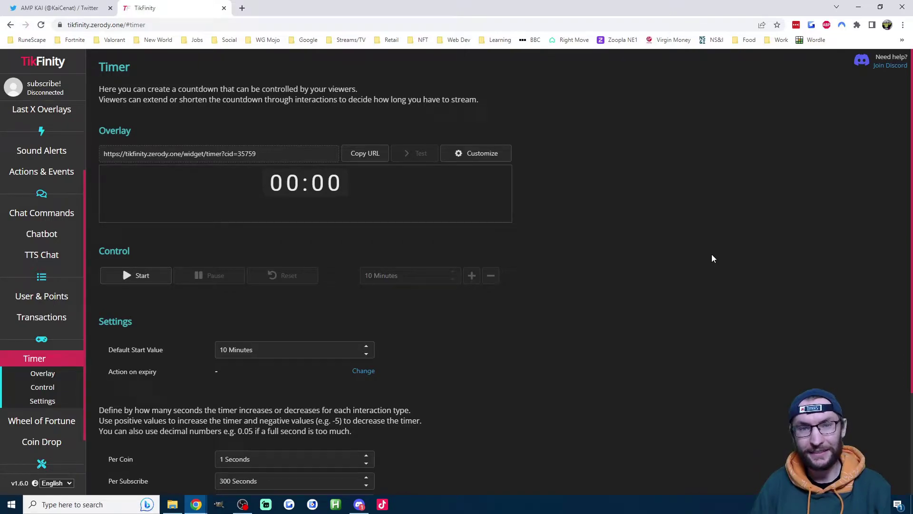
# - Keep the timer at 1 s per coin and 300 s per subscribe, with Per Chat Message at 0 seconds
pyautogui.scroll(-3, 592, 215)
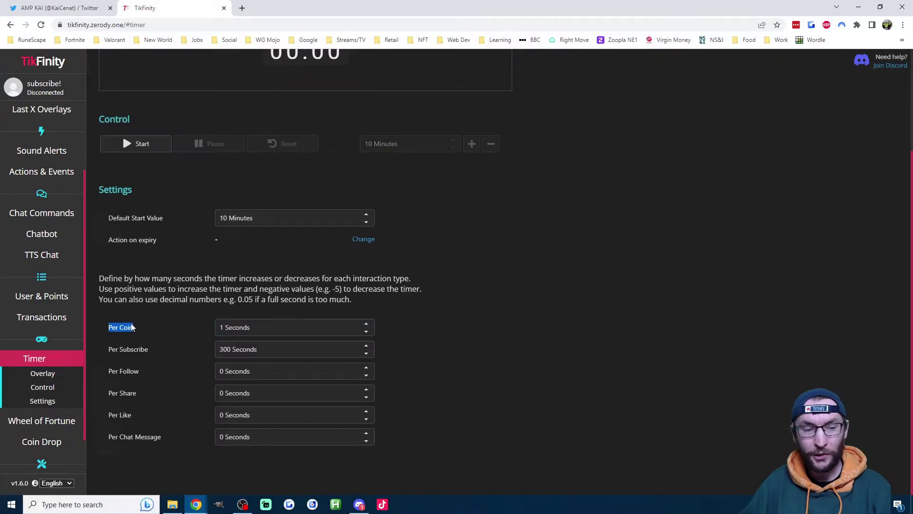
pyautogui.click(158, 317)
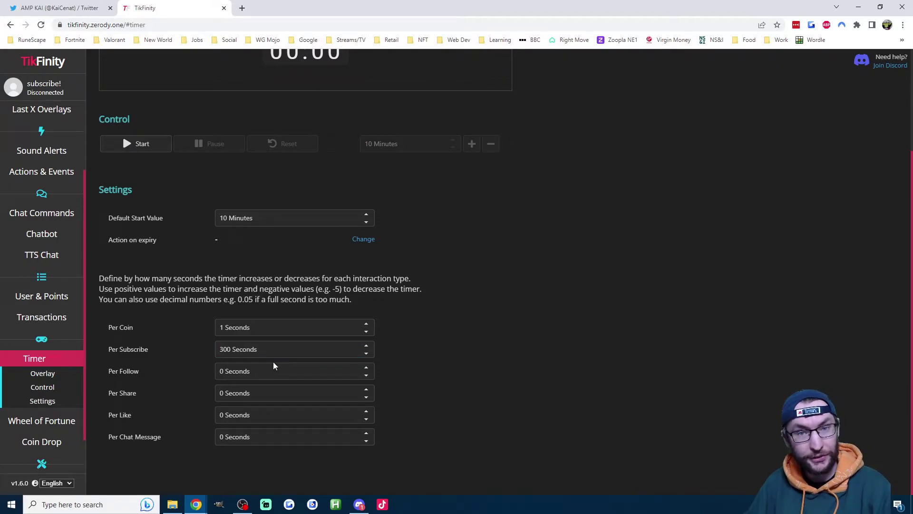
pyautogui.moveTo(132, 415); pyautogui.dragTo(129, 442)
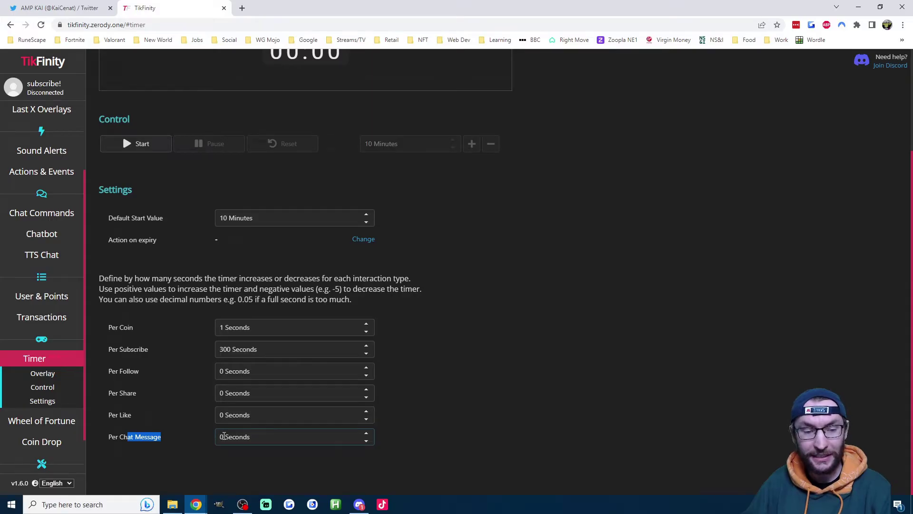
pyautogui.click(222, 436)
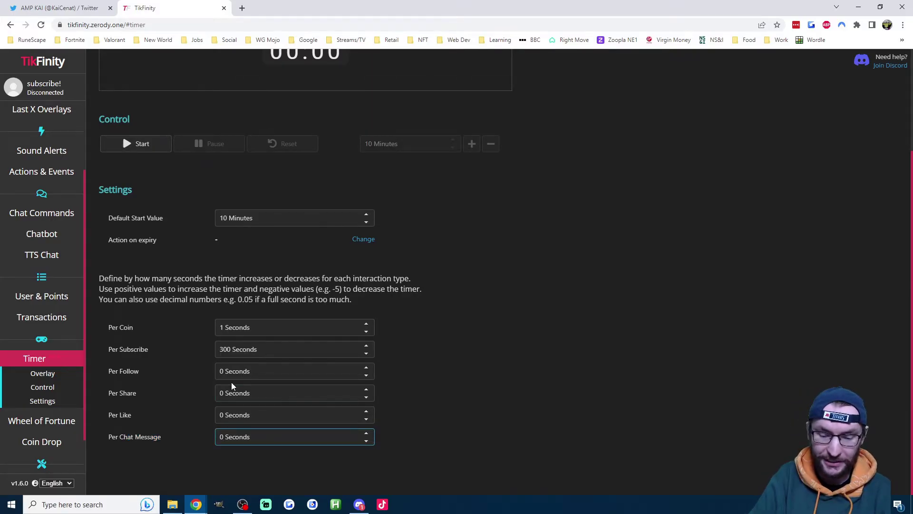
pyautogui.write('.0')
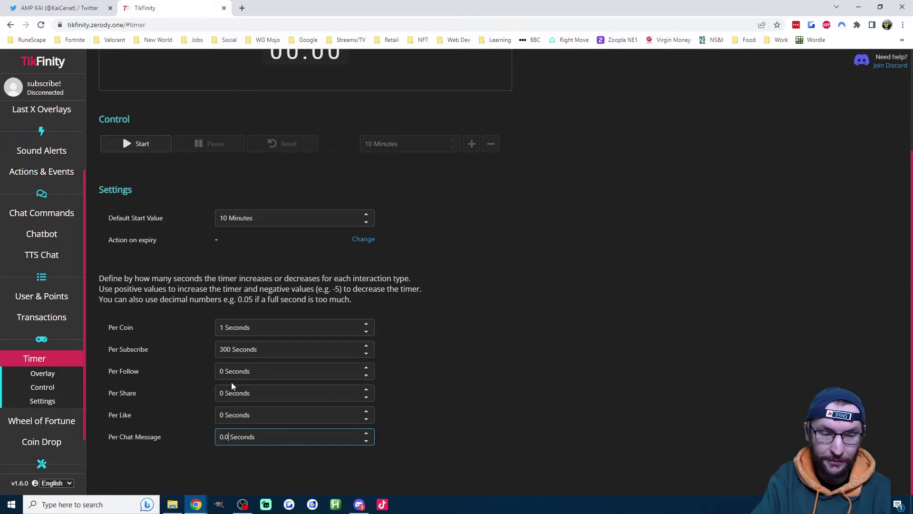
pyautogui.press('BackSpace')
pyautogui.write('5')
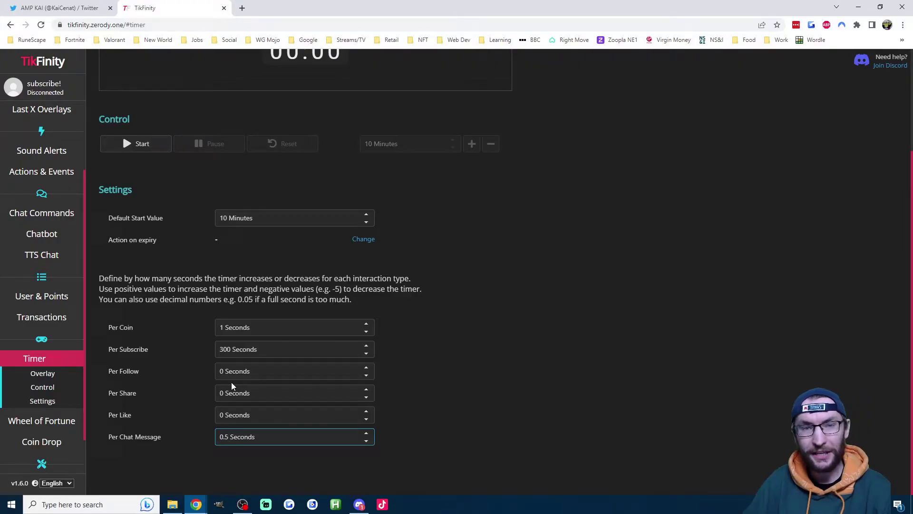
pyautogui.press('BackSpace')
pyautogui.write('0')
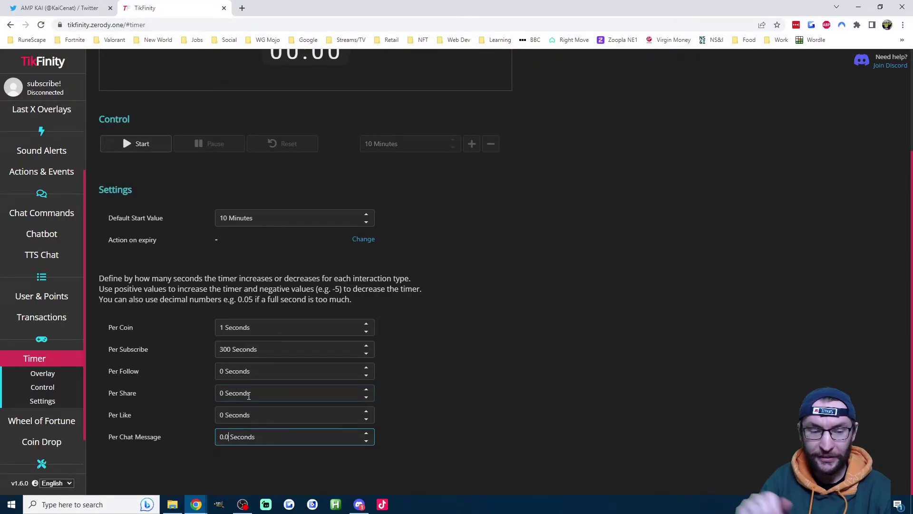
pyautogui.click(514, 368)
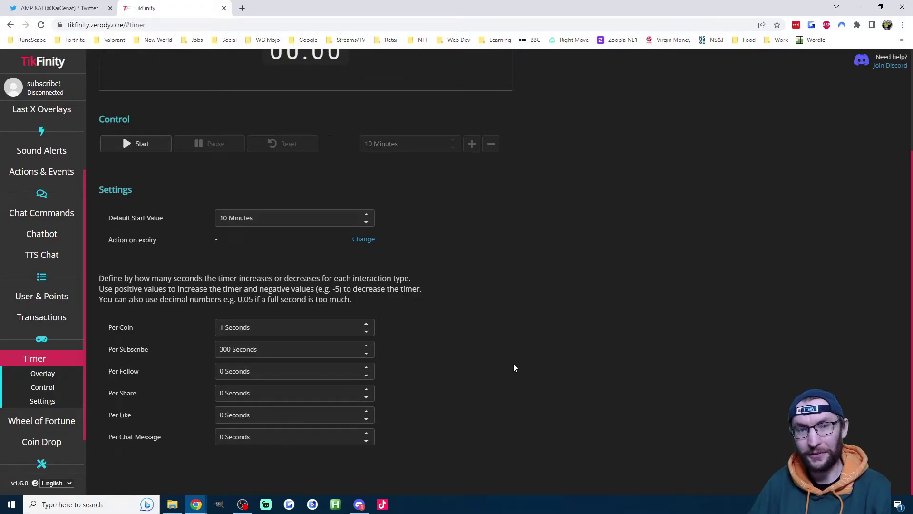
# - Change the timer's Default Start Value from 10 Minutes to 30 Minutes
pyautogui.scroll(3, 328, 276)
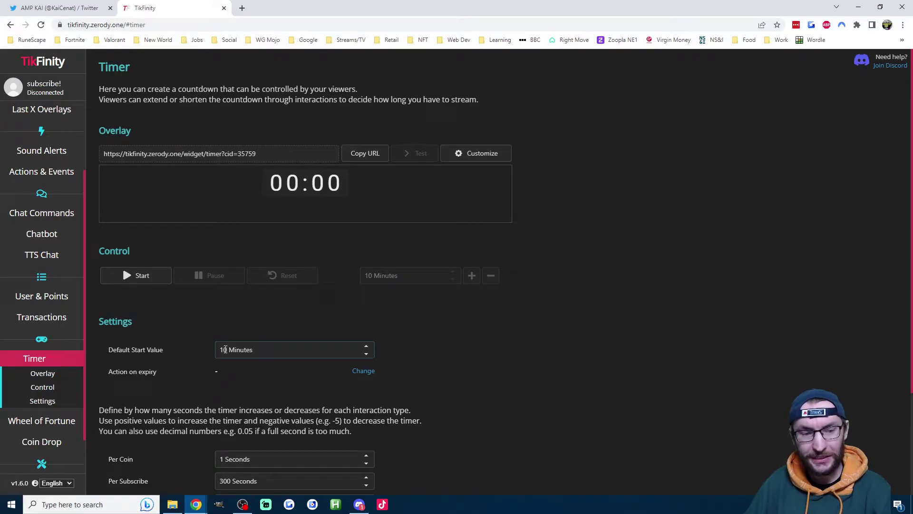
pyautogui.click(225, 349)
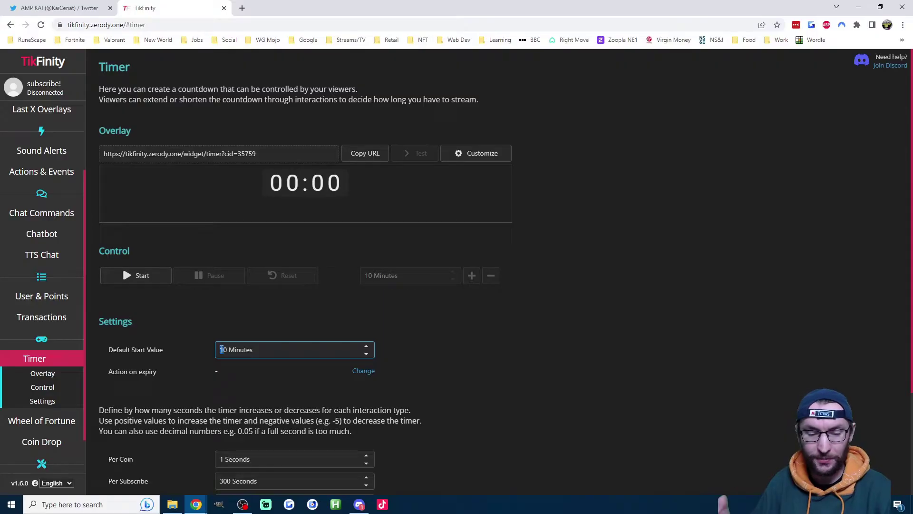
pyautogui.write('3')
pyautogui.click(501, 403)
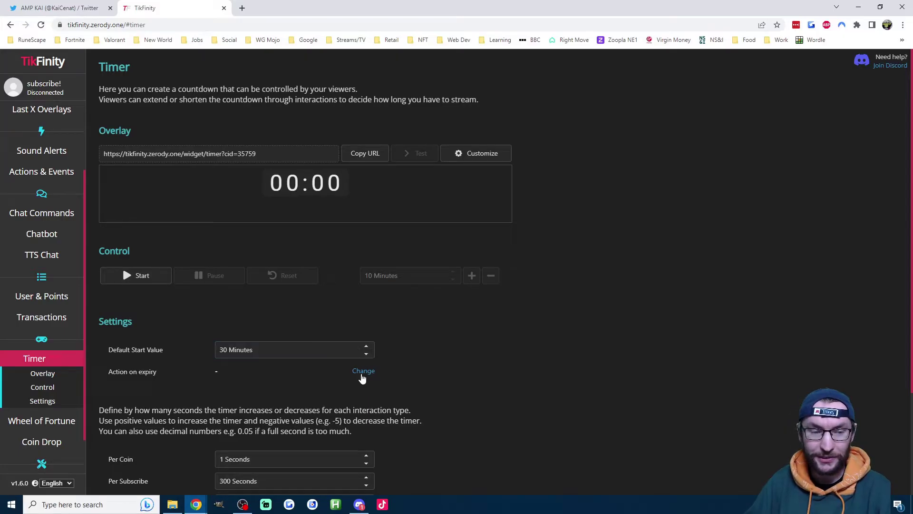
# - Create a new 'Siren Sound' expiry action that plays Purge Siren from the Sound Library
pyautogui.click(363, 372)
pyautogui.click(291, 160)
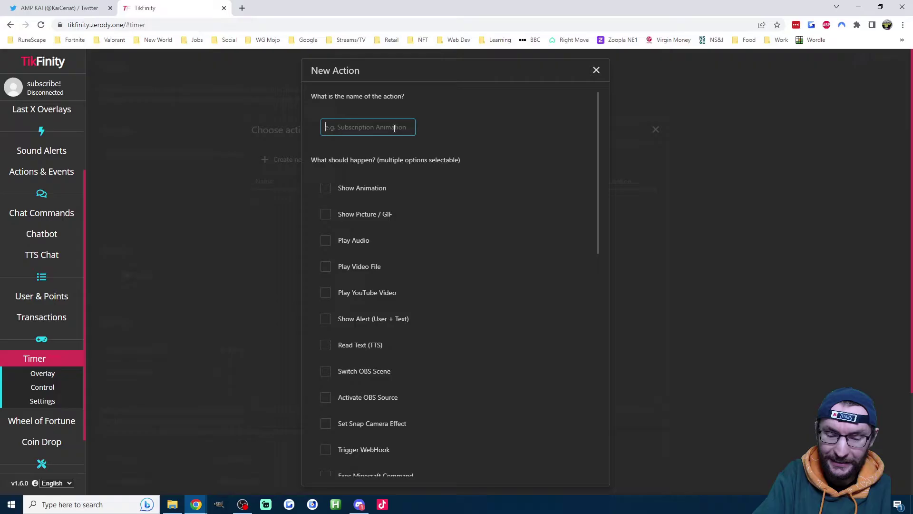
pyautogui.write('Siren Sound')
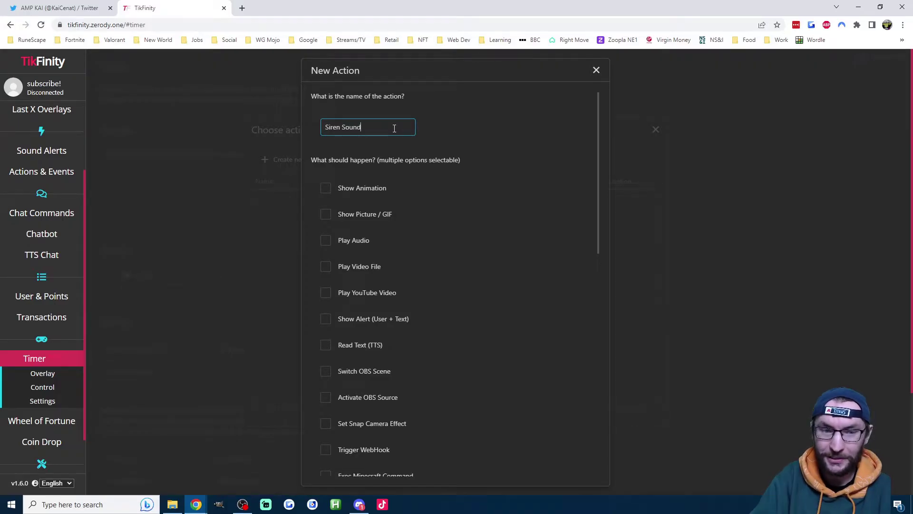
pyautogui.click(345, 247)
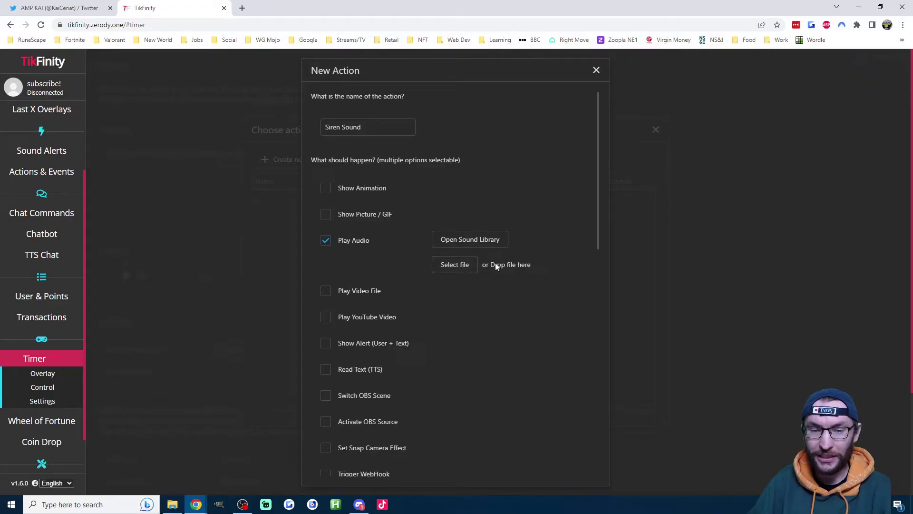
pyautogui.click(487, 240)
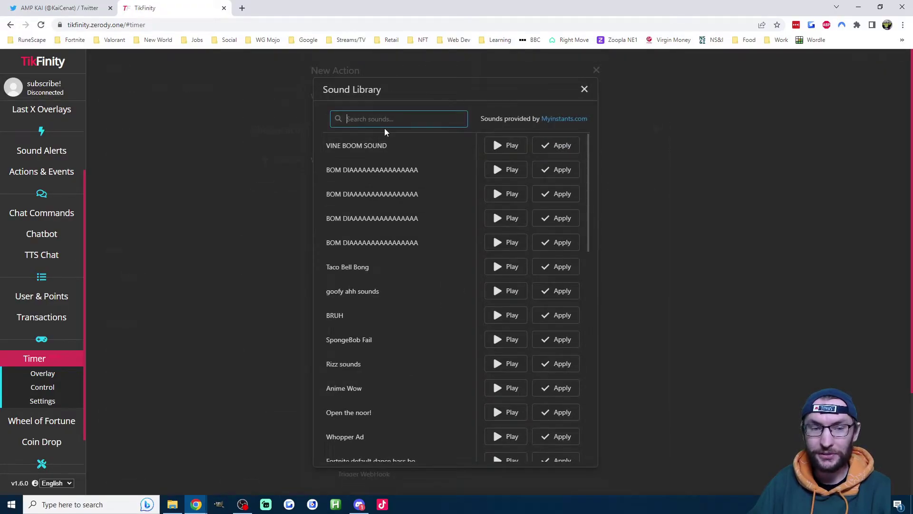
pyautogui.write('siren')
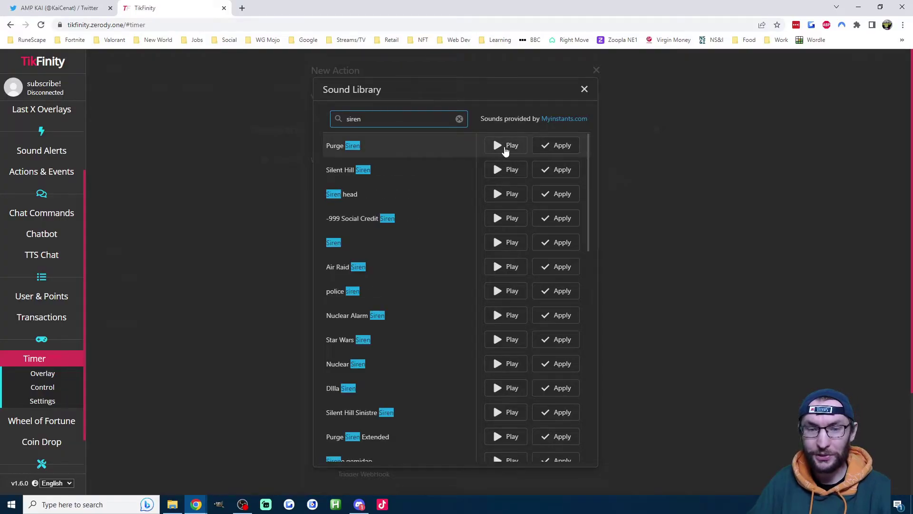
pyautogui.click(555, 146)
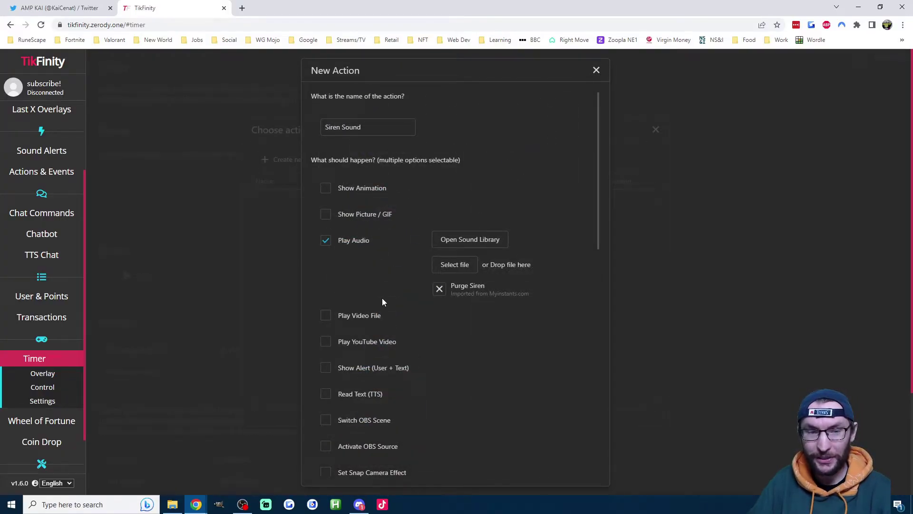
# - Save the Siren Sound action and open the timer overlay's Customize settings
pyautogui.scroll(-12, 381, 298)
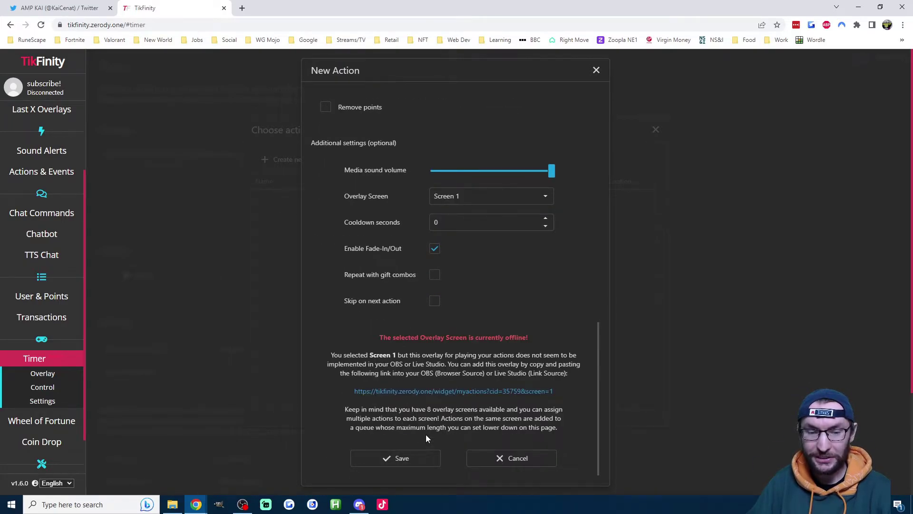
pyautogui.click(448, 391)
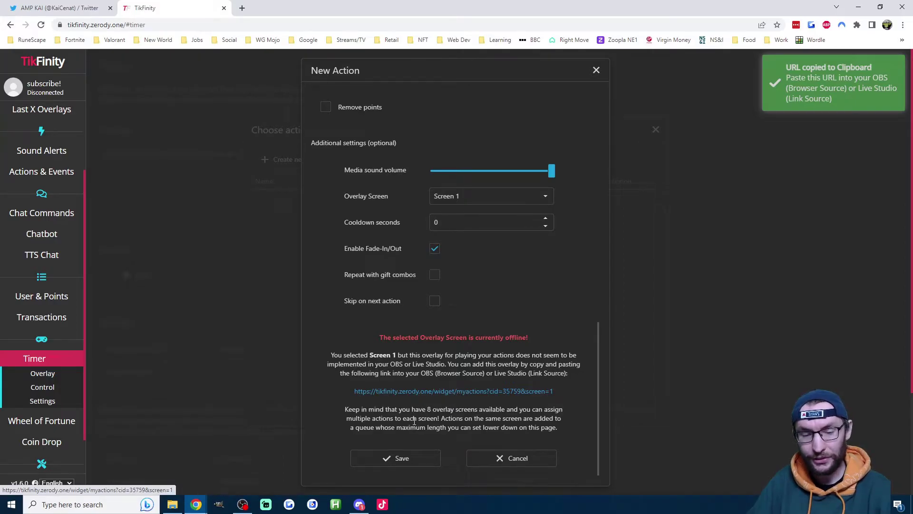
pyautogui.click(407, 459)
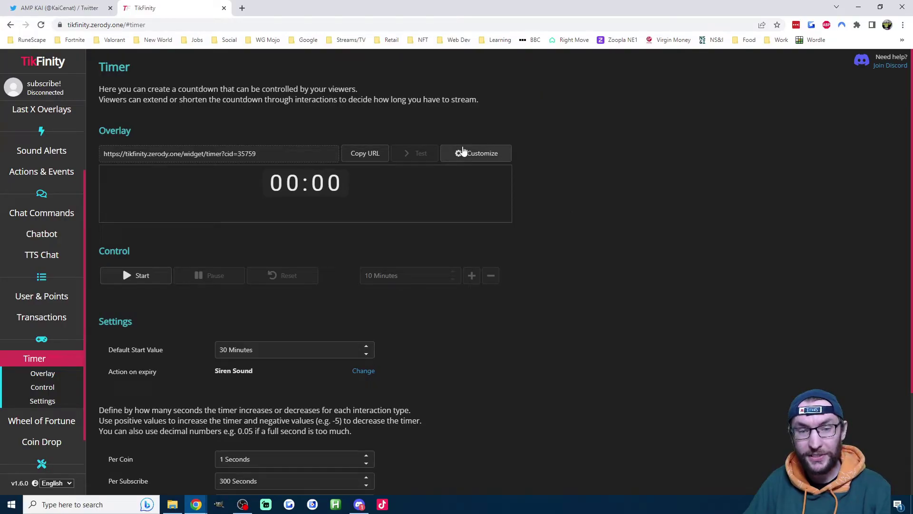
pyautogui.click(468, 158)
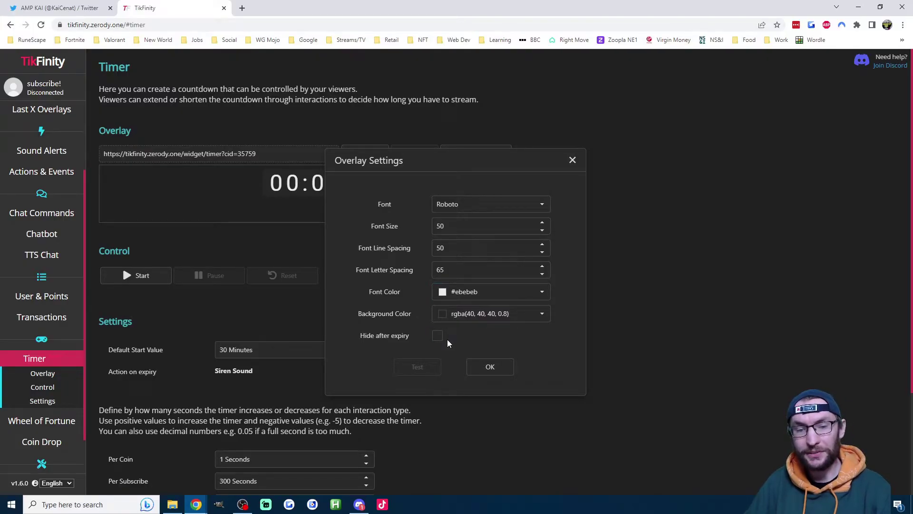
# - Close the Overlay Settings dialog, keeping the Roboto font, size 50 and default colours
pyautogui.click(573, 160)
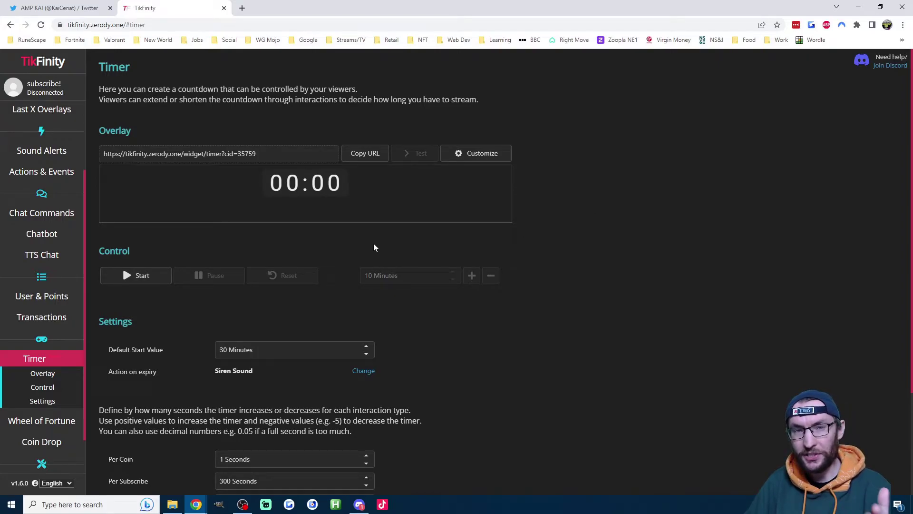
# - Start the countdown, add and remove 10 minutes several times, and copy the timer overlay URL
pyautogui.click(137, 280)
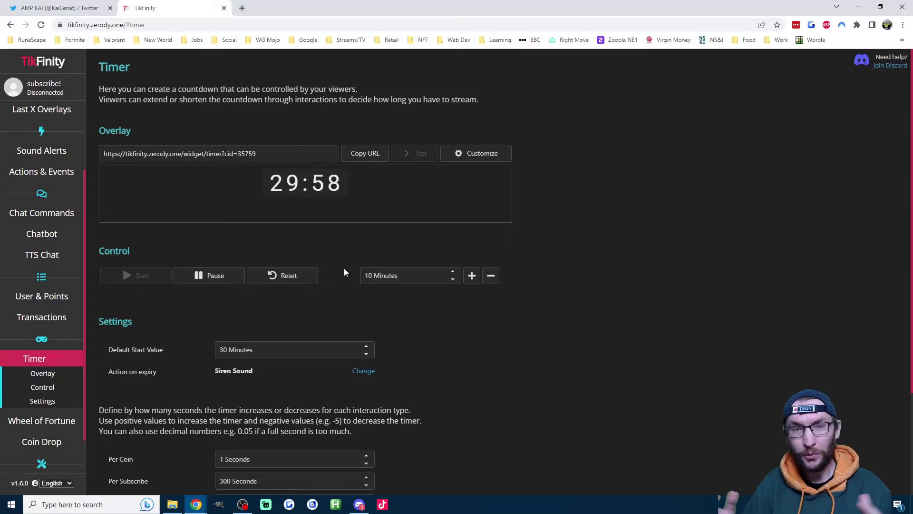
pyautogui.click(485, 278)
pyautogui.click(474, 276)
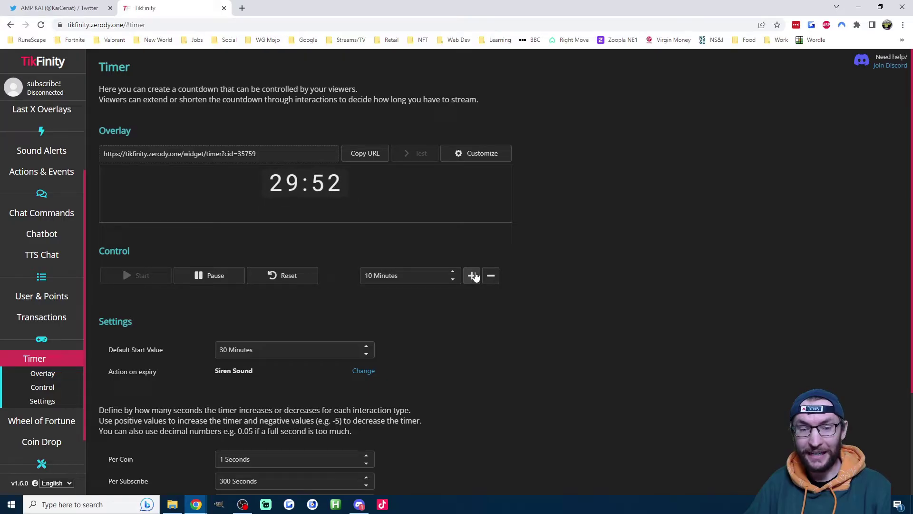
pyautogui.click(473, 275)
pyautogui.click(473, 276)
pyautogui.click(474, 276)
pyautogui.click(474, 276)
pyautogui.click(473, 276)
pyautogui.click(474, 275)
pyautogui.click(489, 276)
pyautogui.click(488, 276)
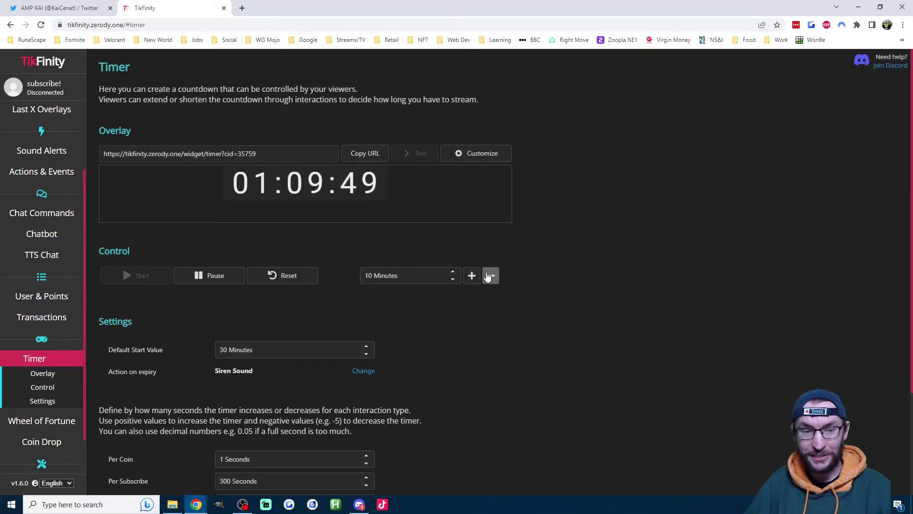
pyautogui.click(488, 276)
pyautogui.click(488, 275)
pyautogui.click(488, 276)
pyautogui.click(489, 276)
pyautogui.click(488, 276)
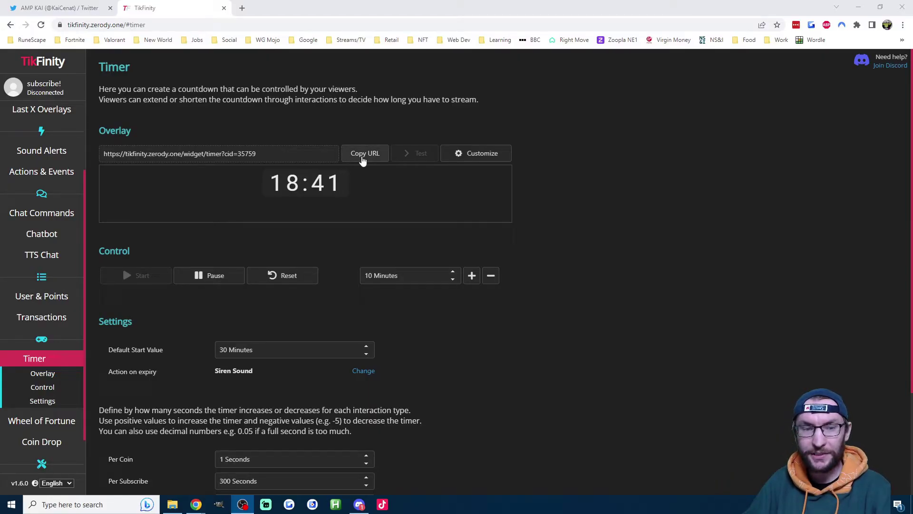
pyautogui.click(364, 155)
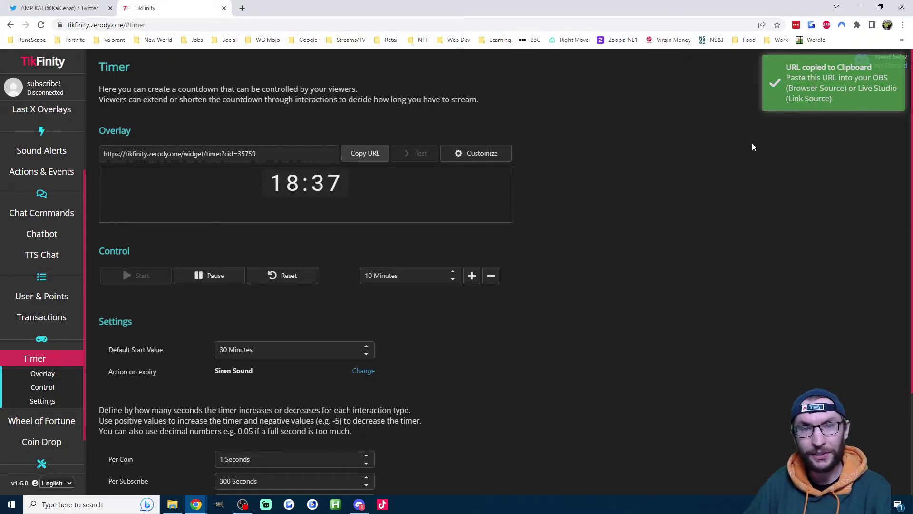
pyautogui.hotkey('alt', 'Tab')
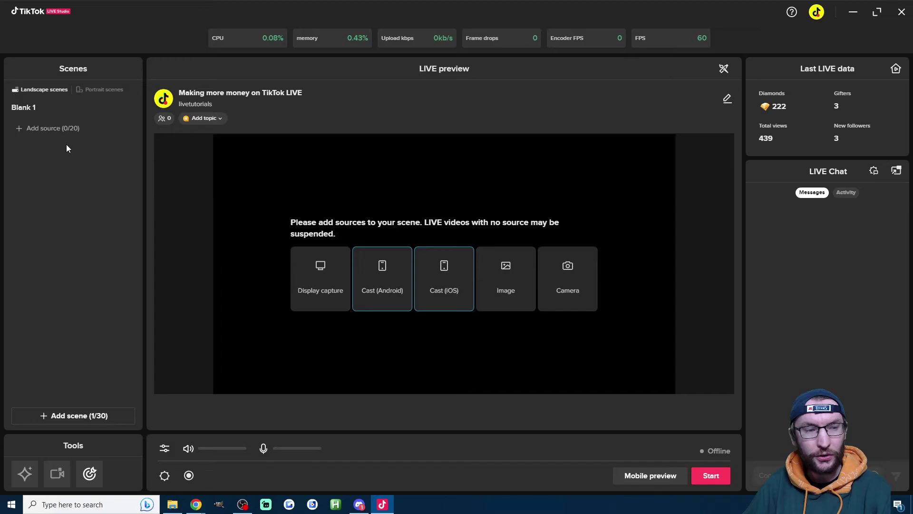
# - Add the pasted timer URL as a Link source in Blank 1, then enlarge and reposition it
pyautogui.click(51, 134)
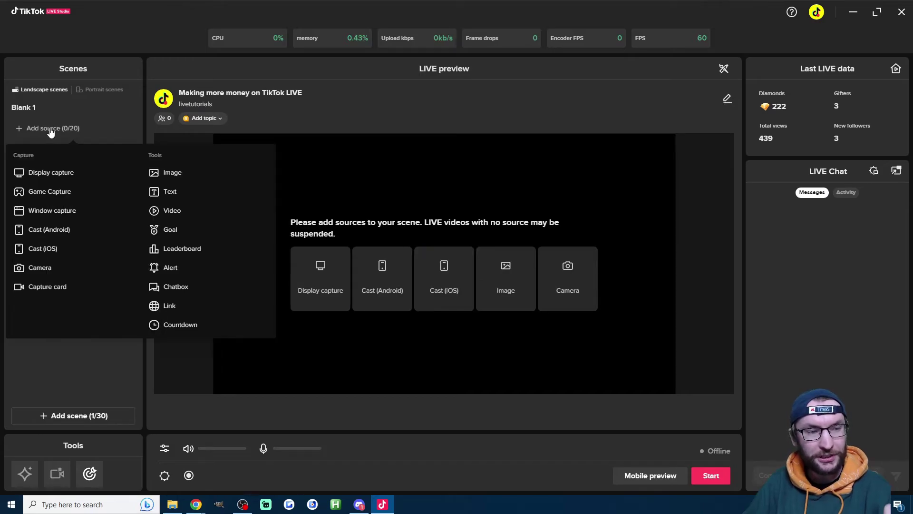
pyautogui.click(170, 305)
pyautogui.click(410, 205)
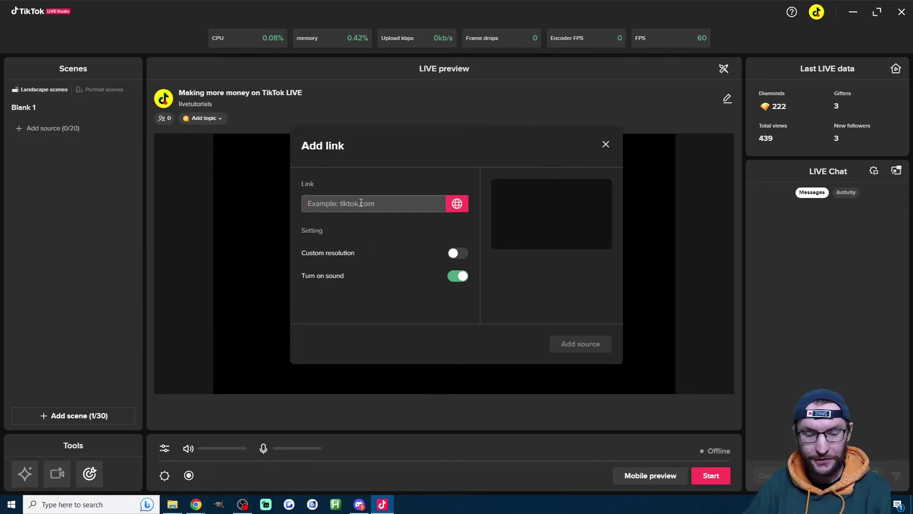
pyautogui.hotkey('ctrl', 'v')
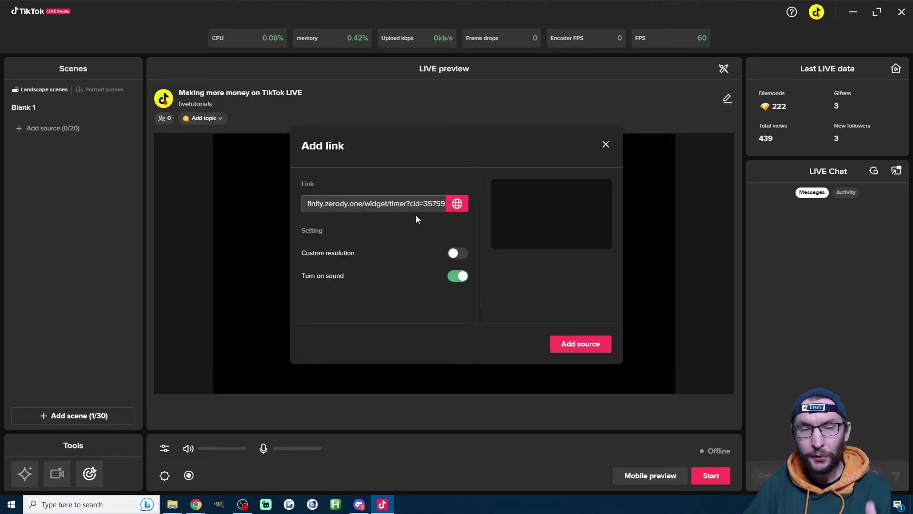
pyautogui.click(580, 345)
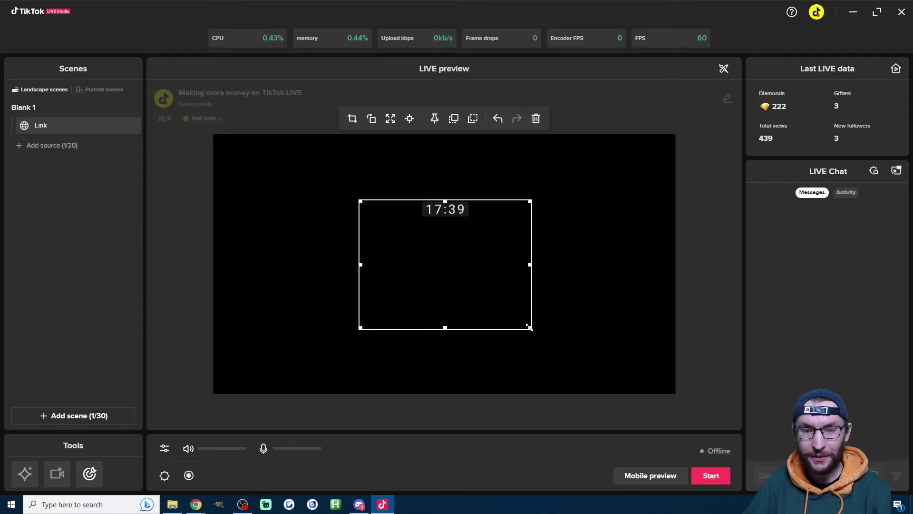
pyautogui.moveTo(530, 327); pyautogui.dragTo(599, 379)
pyautogui.moveTo(494, 233); pyautogui.dragTo(279, 370)
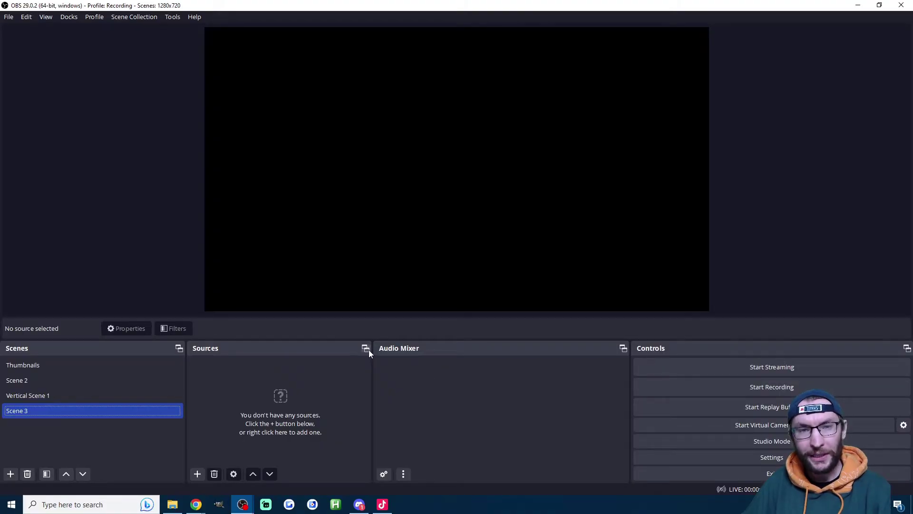
# - Add a Browser source 'Subathon Timer' with the pasted TikFinity timer URL, shutting down when not visible
pyautogui.click(198, 474)
pyautogui.click(222, 274)
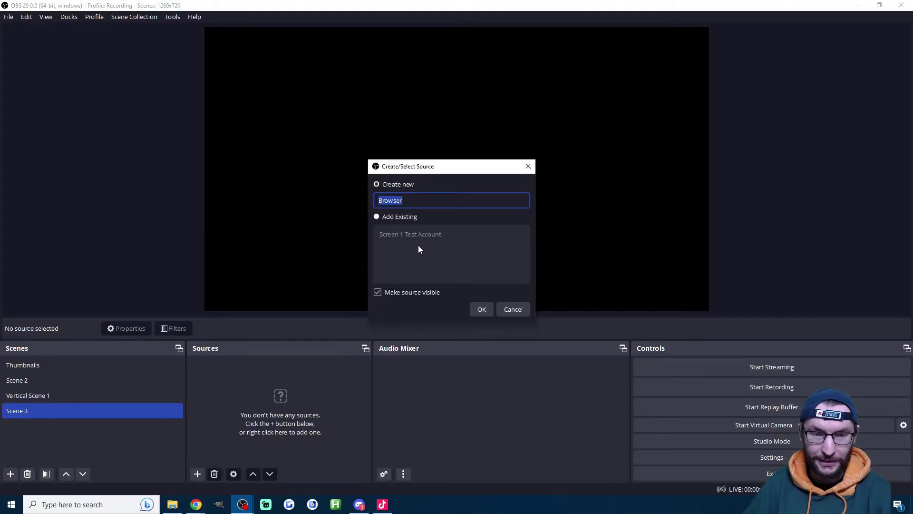
pyautogui.write('Subathon')
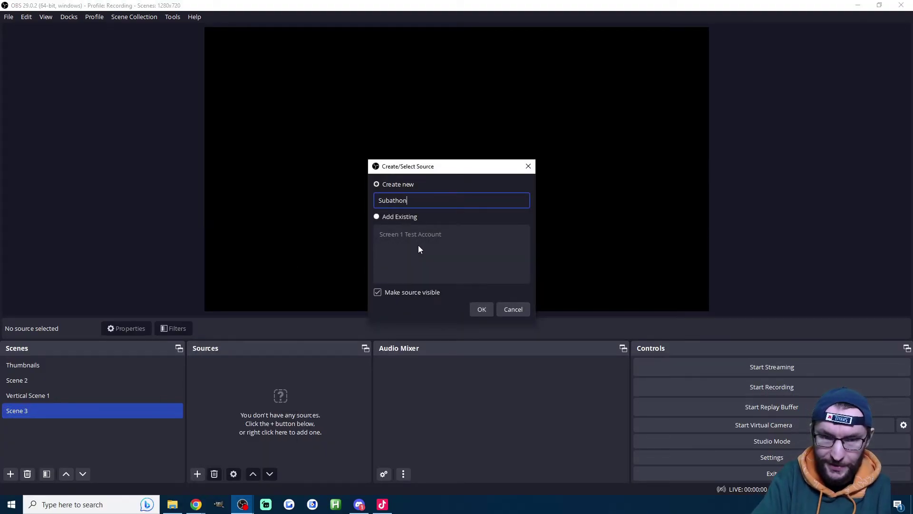
pyautogui.write(' Timer')
pyautogui.press('Return')
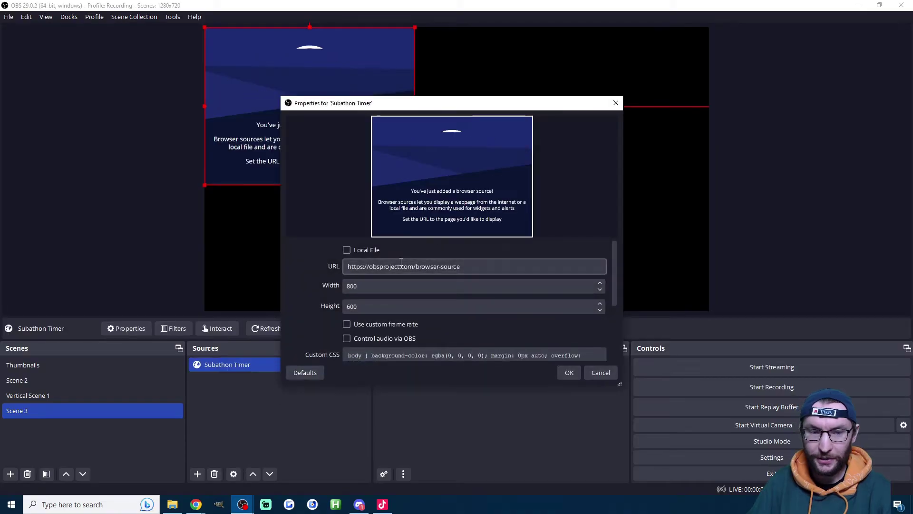
pyautogui.tripleClick(402, 266)
pyautogui.hotkey('ctrl', 'v')
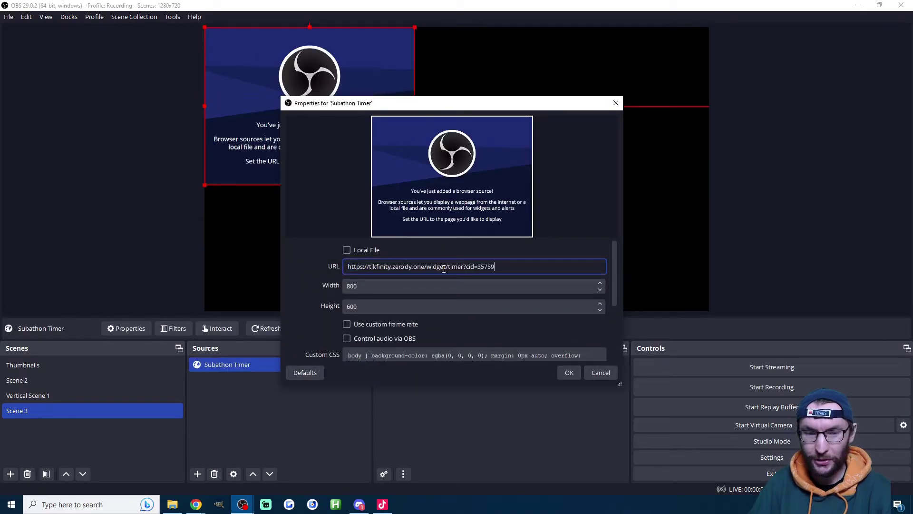
pyautogui.scroll(-2, 306, 284)
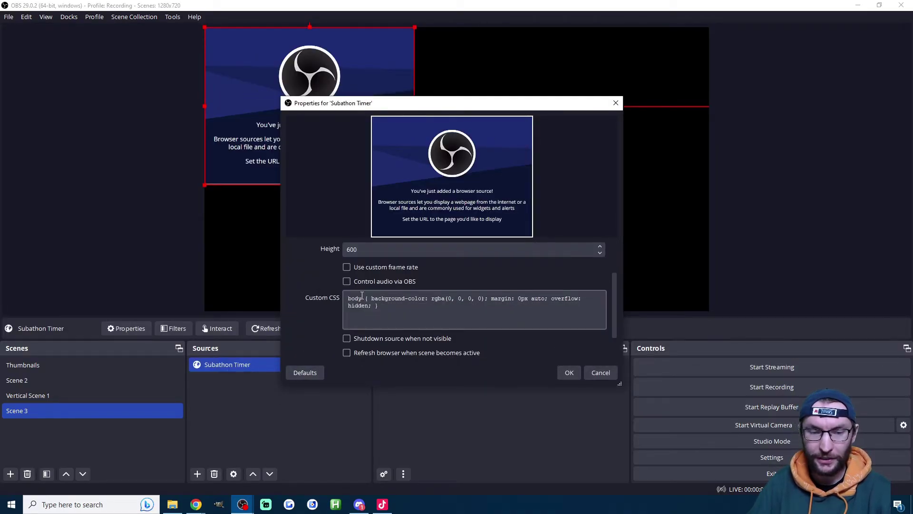
pyautogui.click(383, 339)
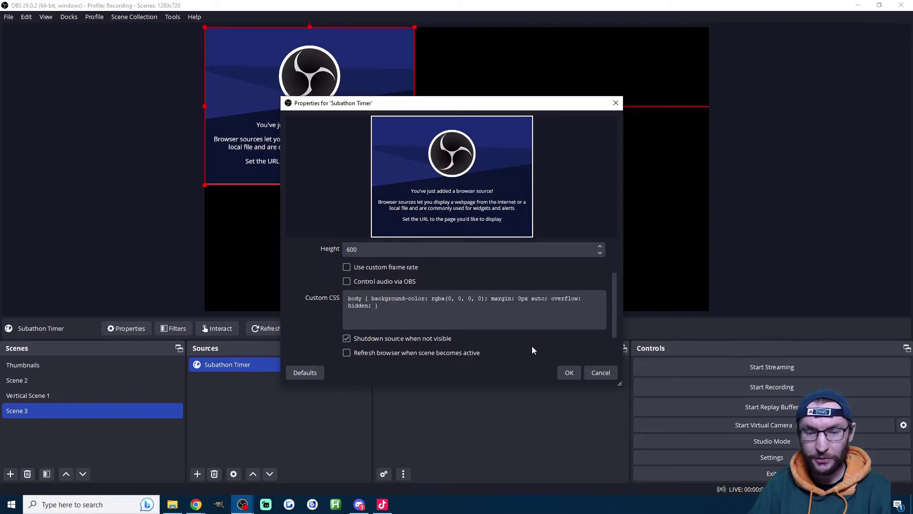
pyautogui.click(568, 373)
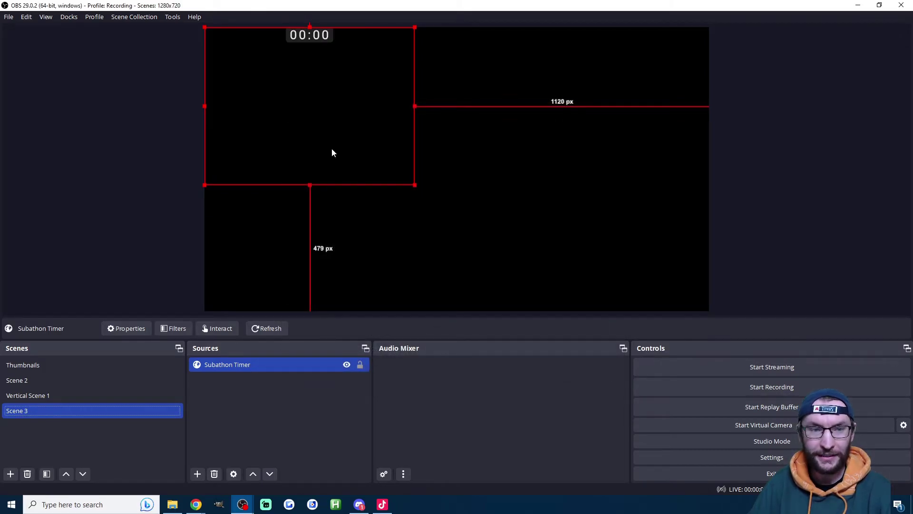
# - Resize the Subathon Timer box and position it near the centre of the canvas
pyautogui.moveTo(295, 57); pyautogui.dragTo(340, 76)
pyautogui.moveTo(461, 206); pyautogui.dragTo(637, 337)
pyautogui.moveTo(467, 108); pyautogui.dragTo(418, 100)
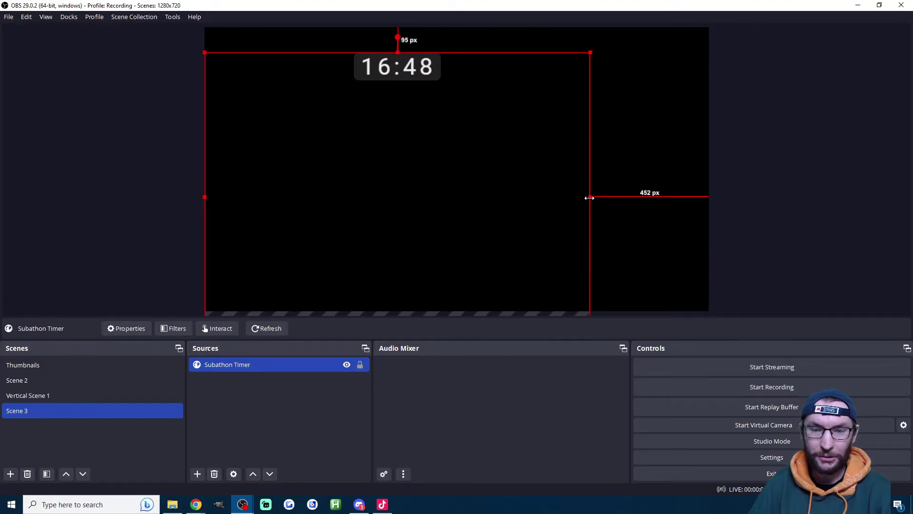
pyautogui.moveTo(590, 312); pyautogui.dragTo(435, 232)
pyautogui.moveTo(340, 95); pyautogui.dragTo(386, 142)
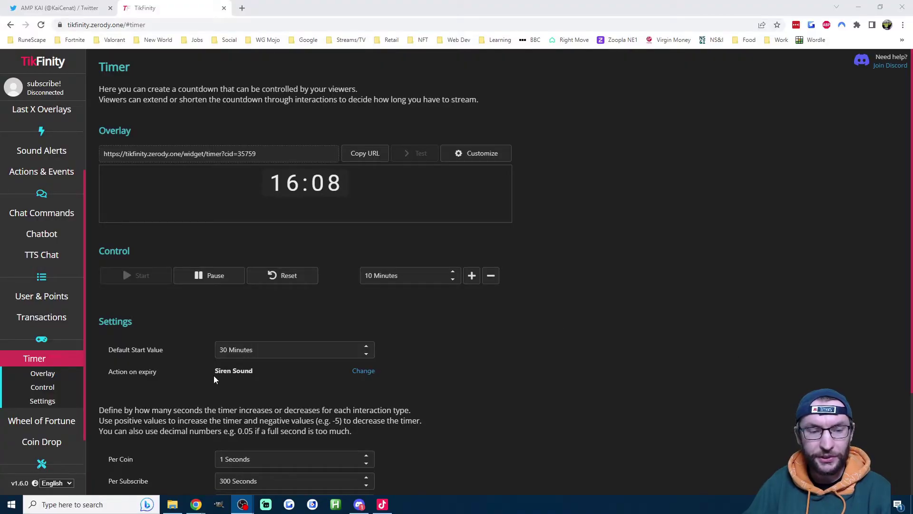
# - Go to Actions & Events and copy the Screen 1 URL under Overlay Screen Settings
pyautogui.moveTo(214, 379); pyautogui.dragTo(255, 373)
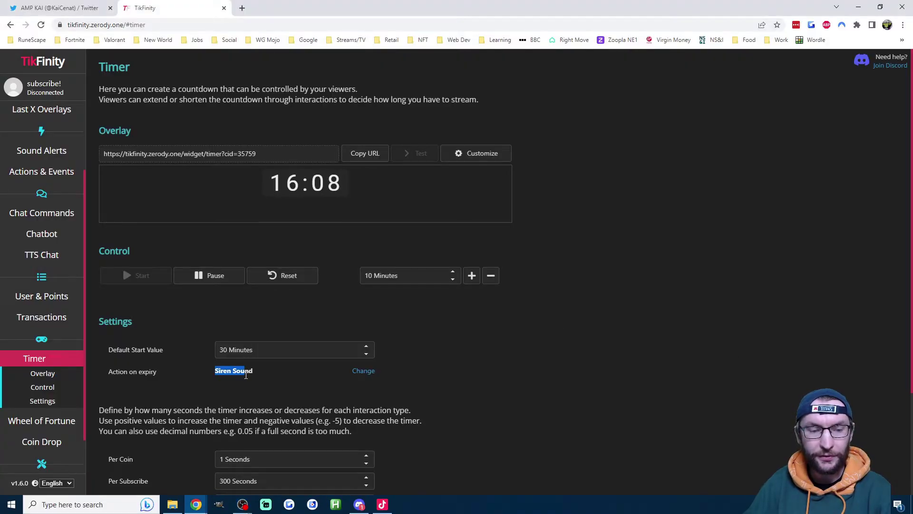
pyautogui.moveTo(107, 372); pyautogui.dragTo(161, 376)
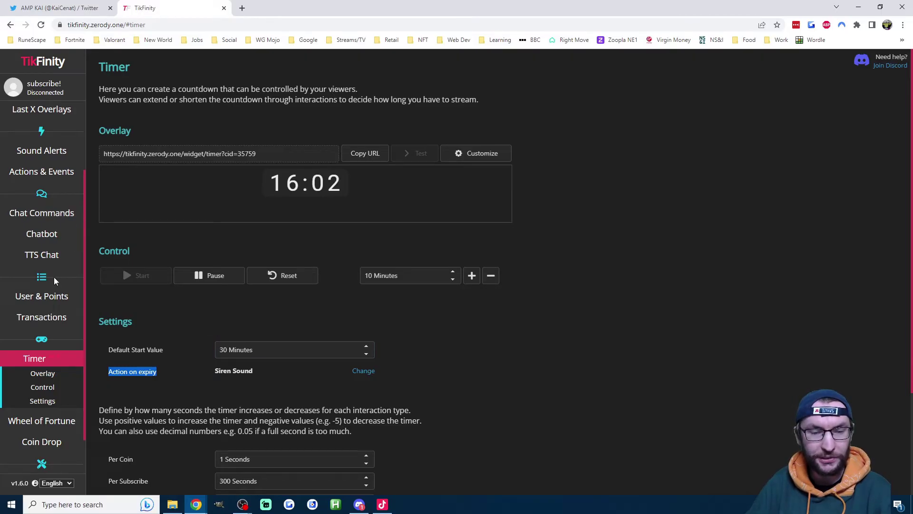
pyautogui.scroll(2, 51, 279)
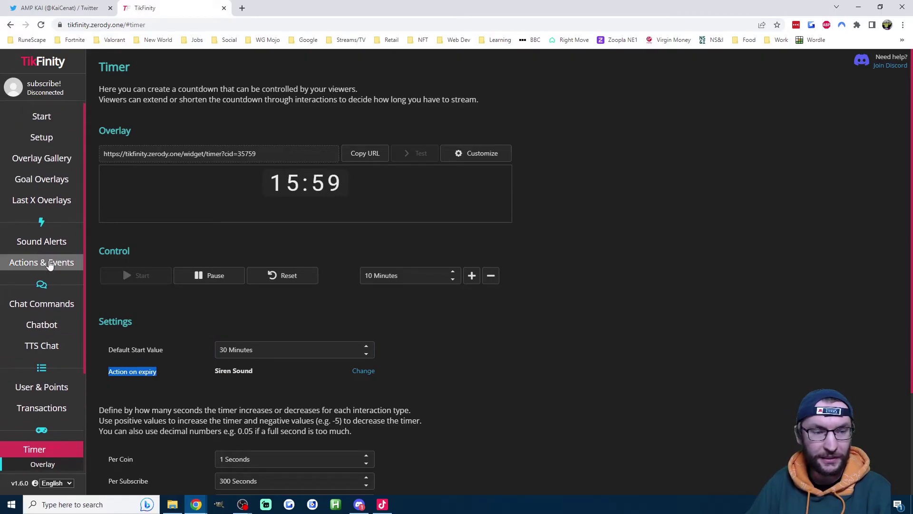
pyautogui.click(46, 262)
pyautogui.scroll(-3, 240, 307)
pyautogui.scroll(-6, 241, 307)
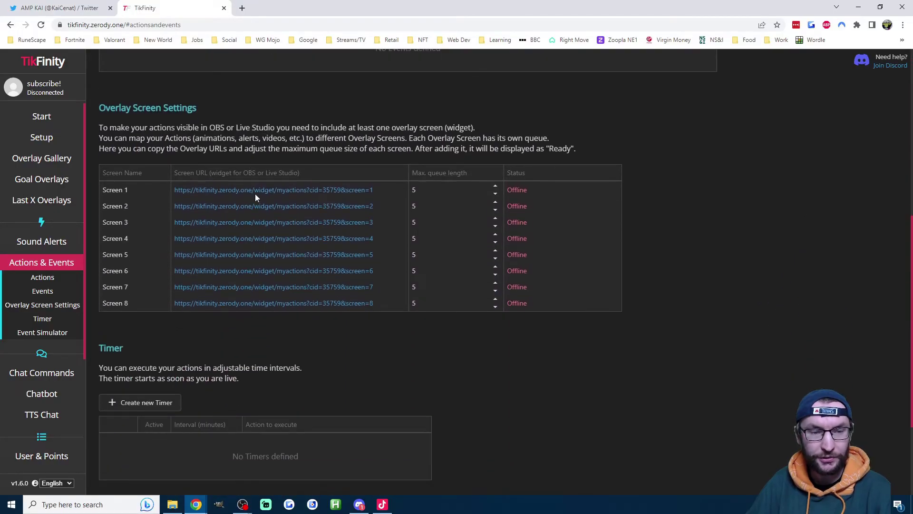
pyautogui.click(257, 191)
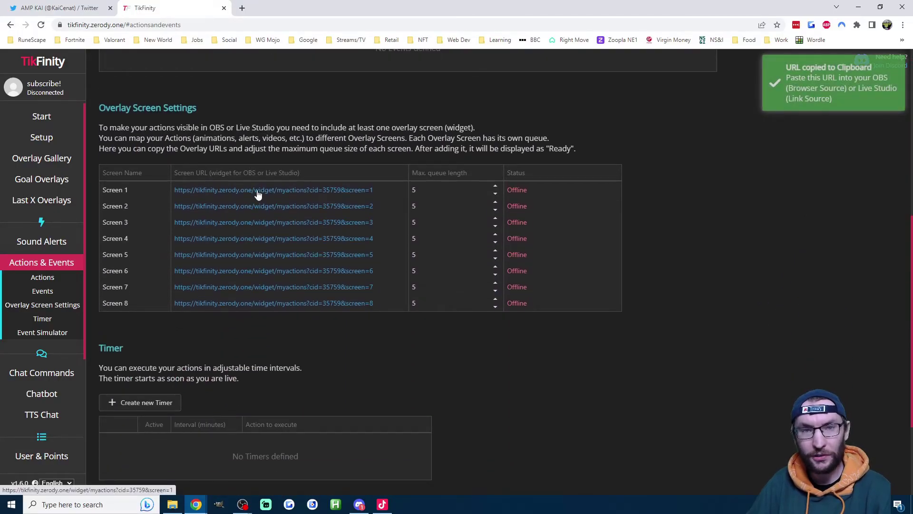
# - Add a Link source in TikTok LIVE Studio using the pasted Screen 1 overlay URL
pyautogui.click(382, 504)
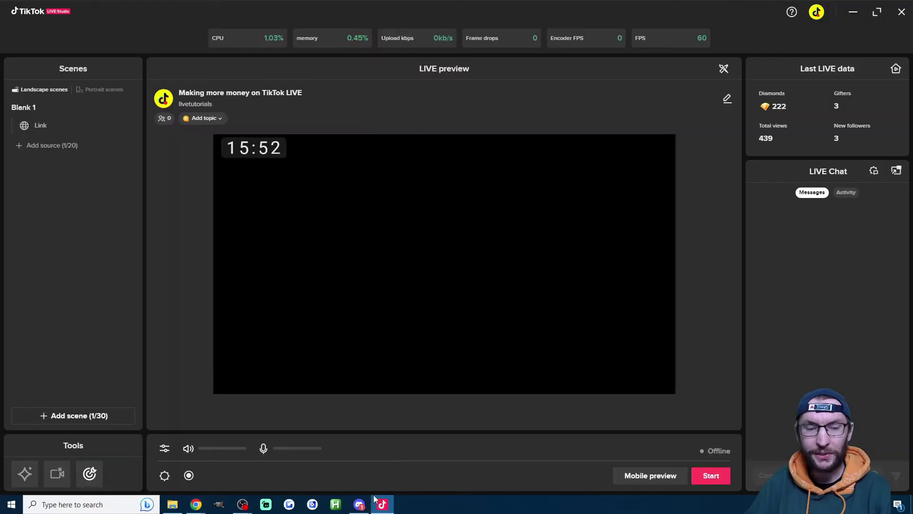
pyautogui.click(19, 146)
pyautogui.click(163, 329)
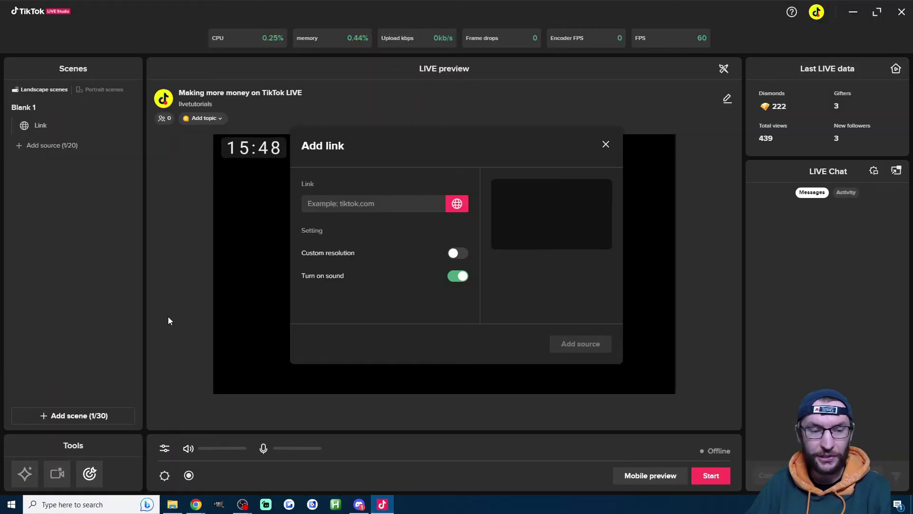
pyautogui.hotkey('ctrl', 'v')
pyautogui.click(581, 343)
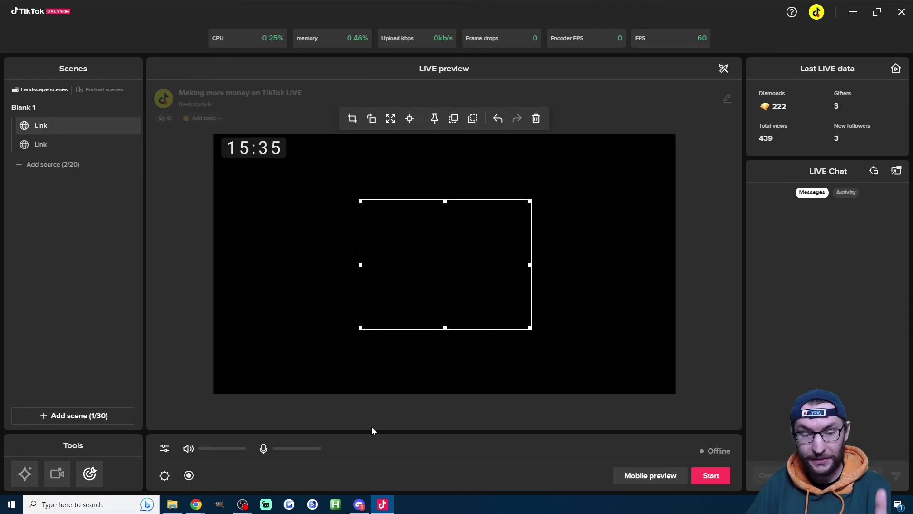
pyautogui.moveTo(243, 504)
pyautogui.moveTo(283, 470)
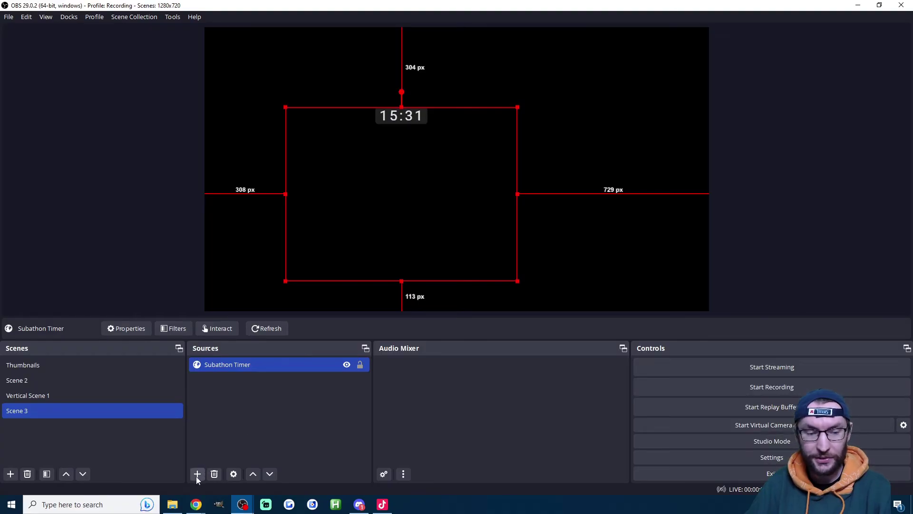
# - Add a Browser source named 'Screen 1' to Scene 3 with the pasted myactions Screen 1 URL
pyautogui.click(197, 474)
pyautogui.click(216, 278)
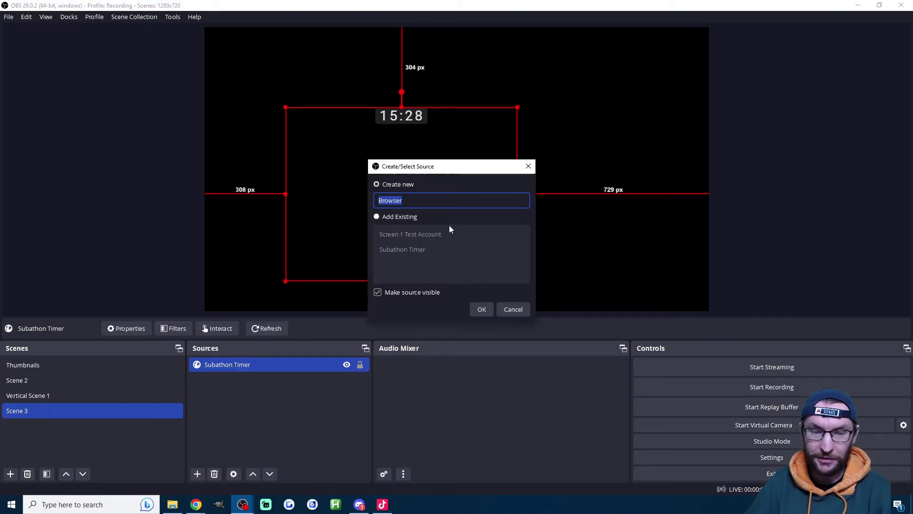
pyautogui.write('Screen 1')
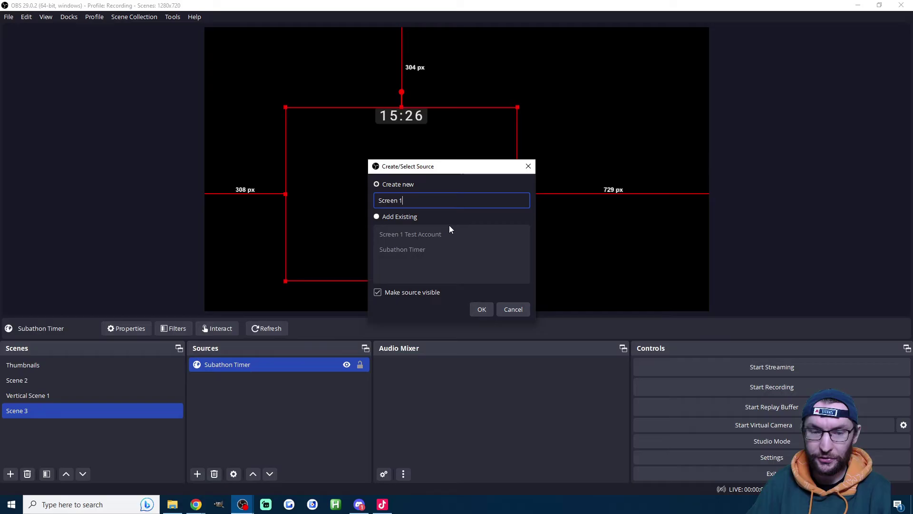
pyautogui.click(481, 309)
pyautogui.moveTo(476, 266); pyautogui.dragTo(313, 267)
pyautogui.hotkey('ctrl', 'v')
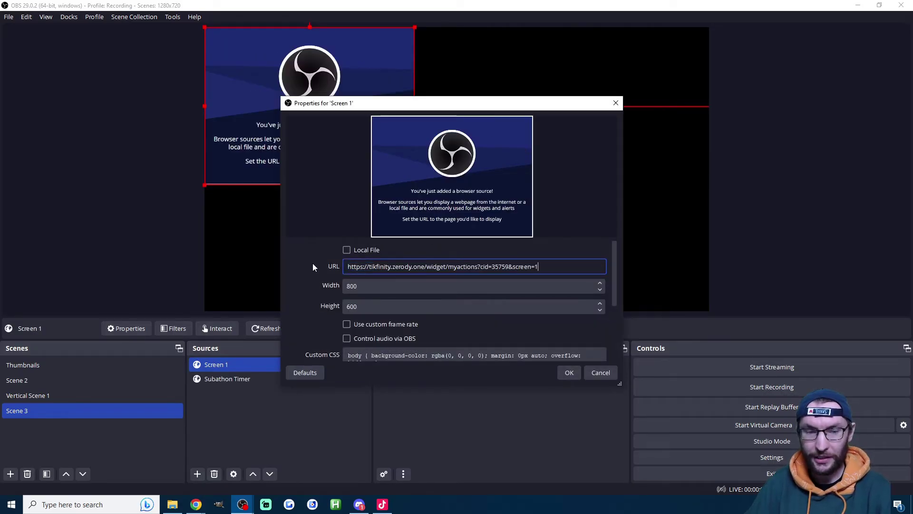
pyautogui.scroll(-2, 323, 278)
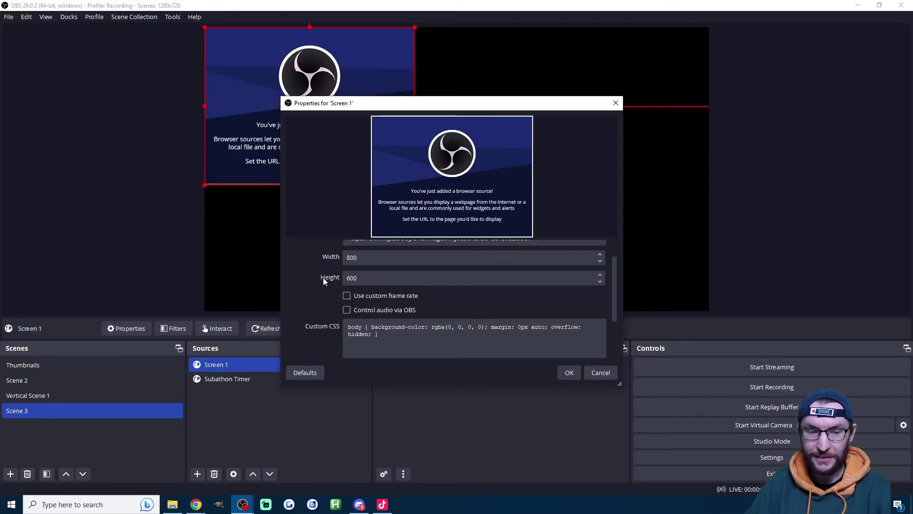
pyautogui.click(566, 373)
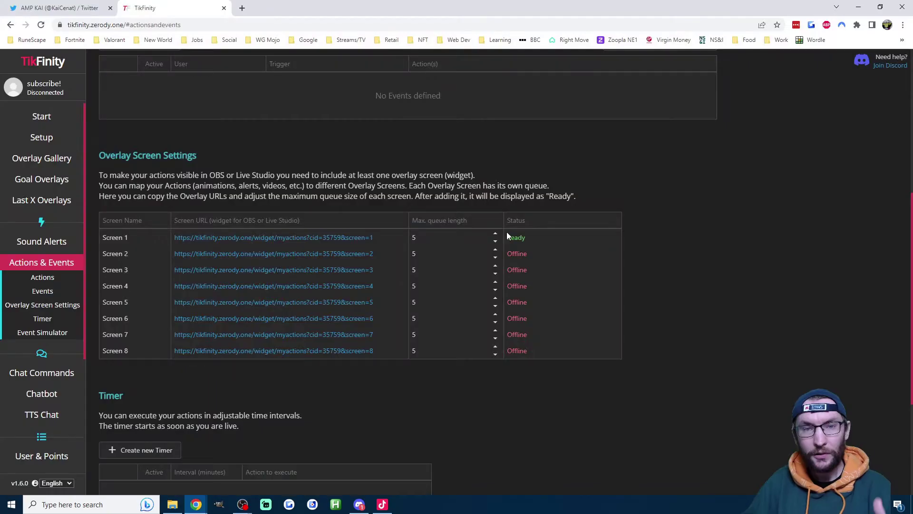
# - Confirm Screen 1 shows Ready, then test-play the Siren Sound action
pyautogui.doubleClick(517, 237)
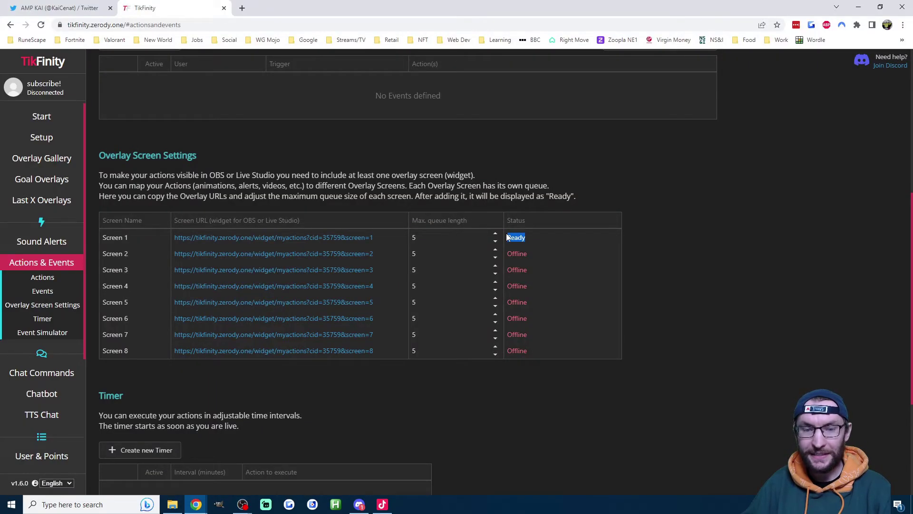
pyautogui.click(663, 253)
pyautogui.scroll(6, 428, 271)
pyautogui.scroll(1, 291, 271)
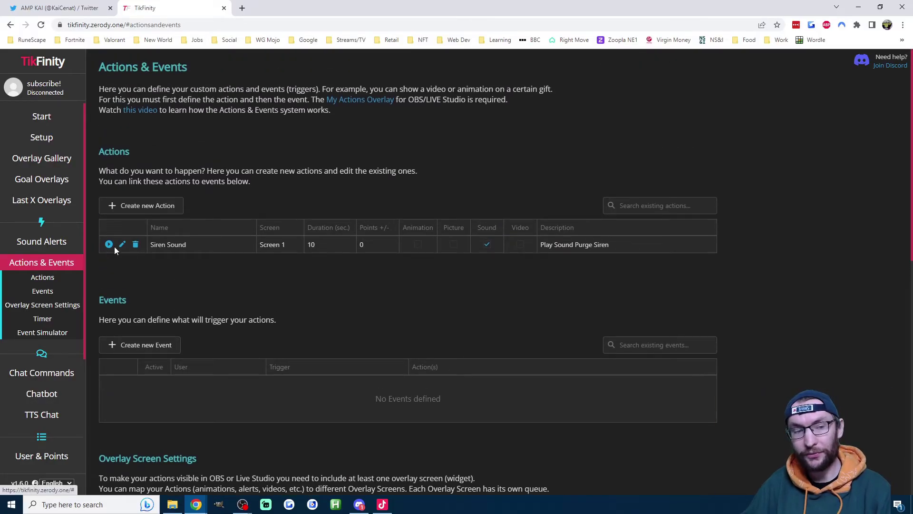
pyautogui.click(109, 245)
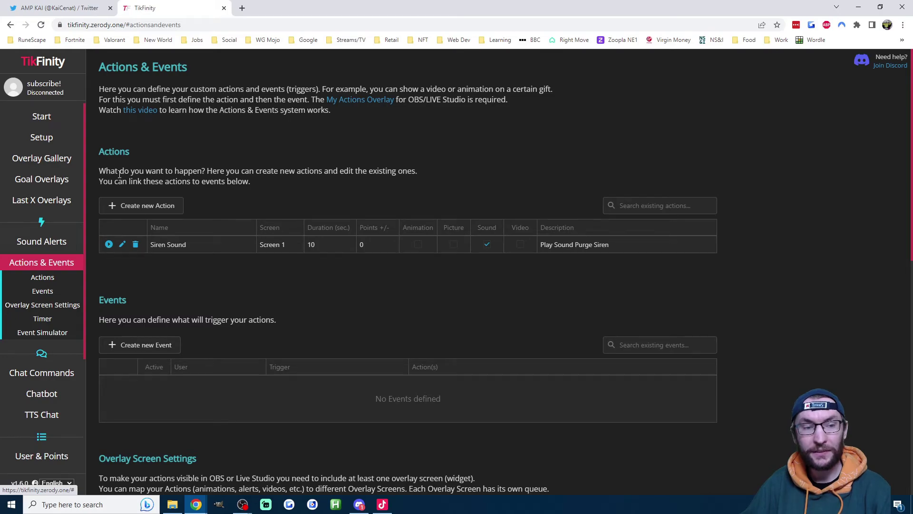